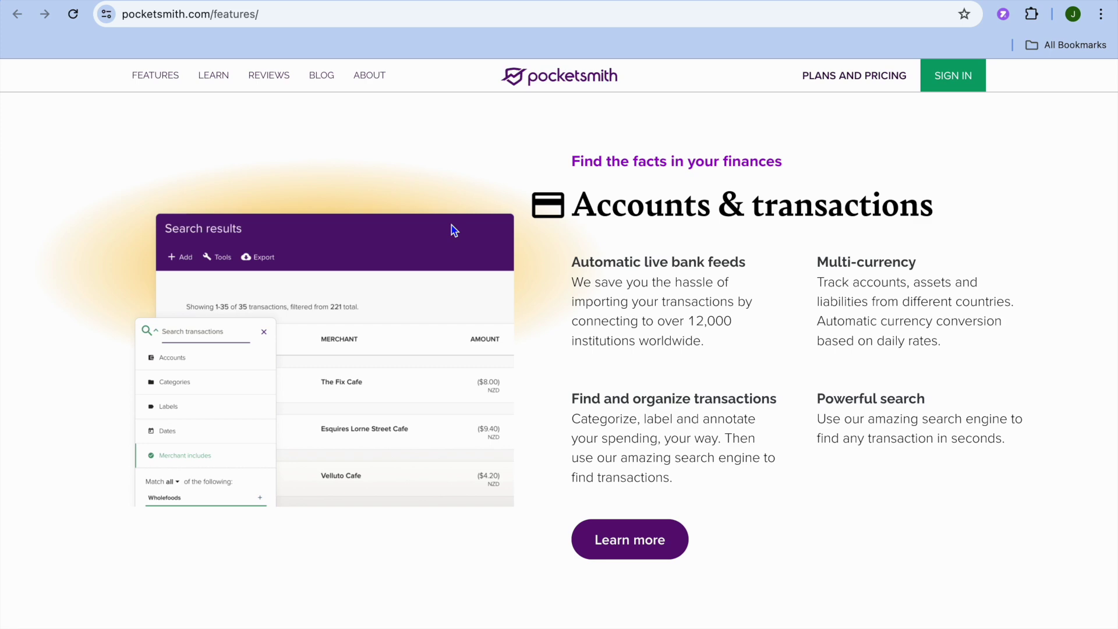
# Step: Scroll through the Fortune, Flourish, Foundation and Free plan cards on the pricing page
pyautogui.scroll(7, 451, 224)
pyautogui.scroll(-7, 451, 225)
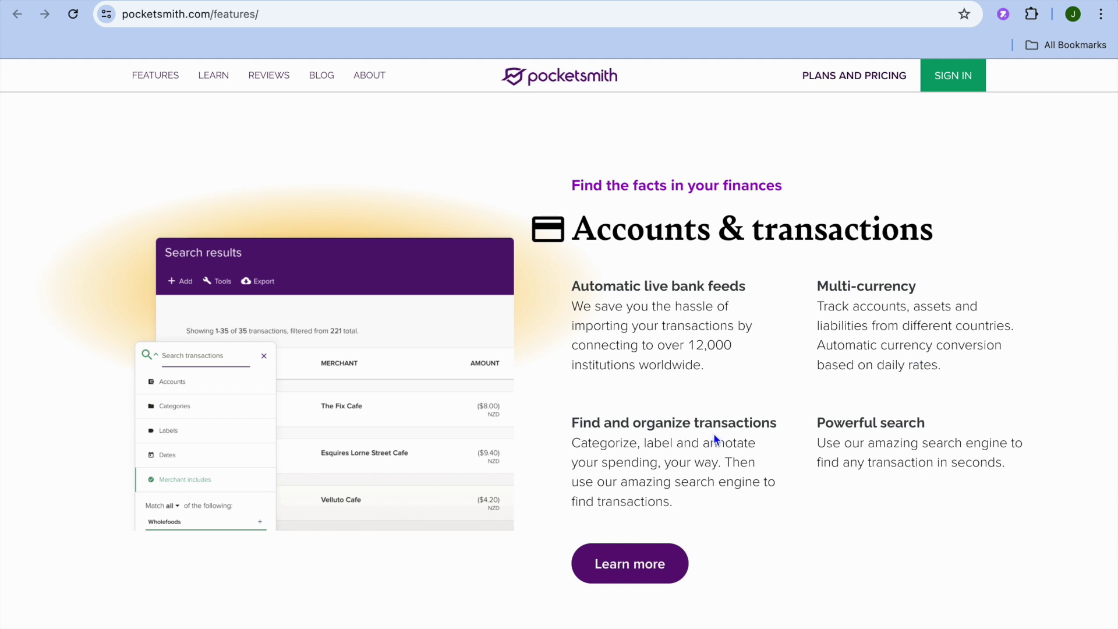
pyautogui.scroll(-1, 714, 435)
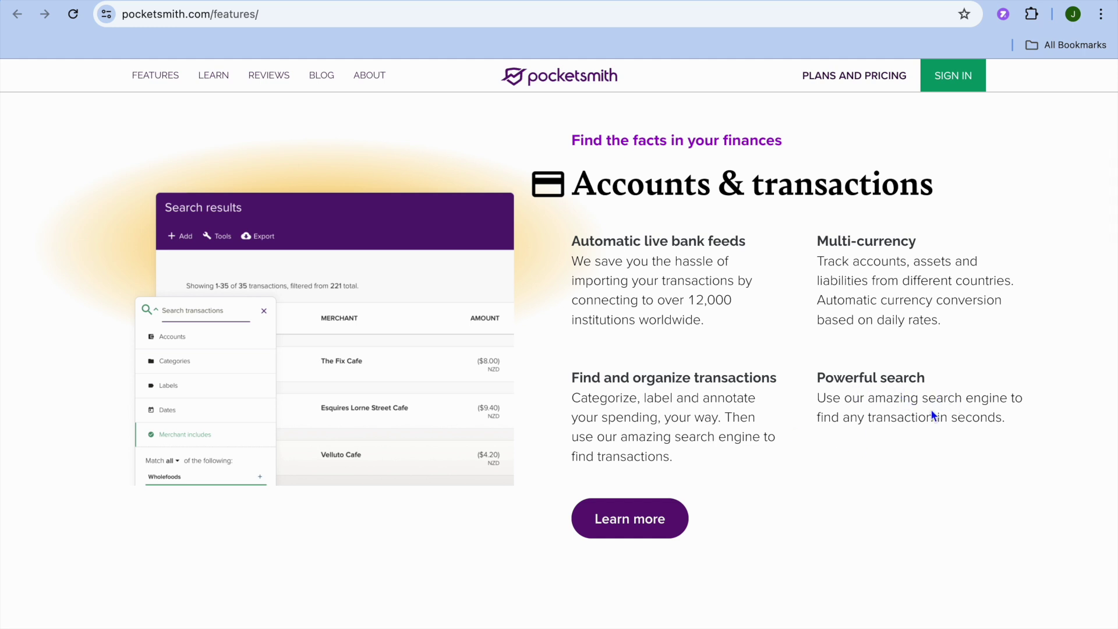
pyautogui.scroll(10, 882, 410)
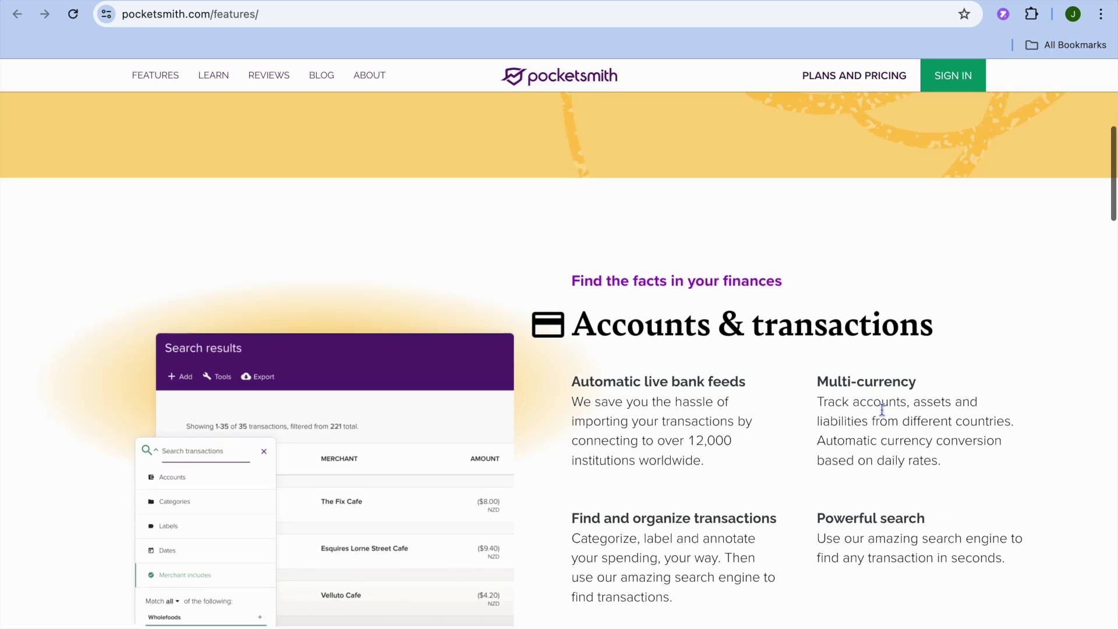
pyautogui.scroll(-1, 883, 411)
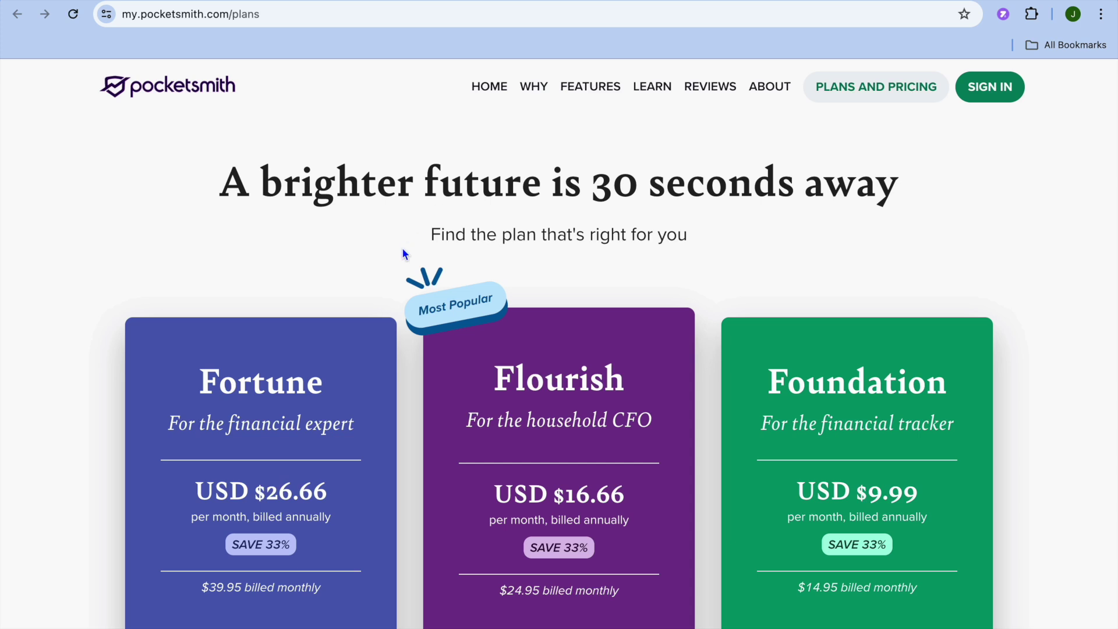
pyautogui.scroll(-3, 406, 254)
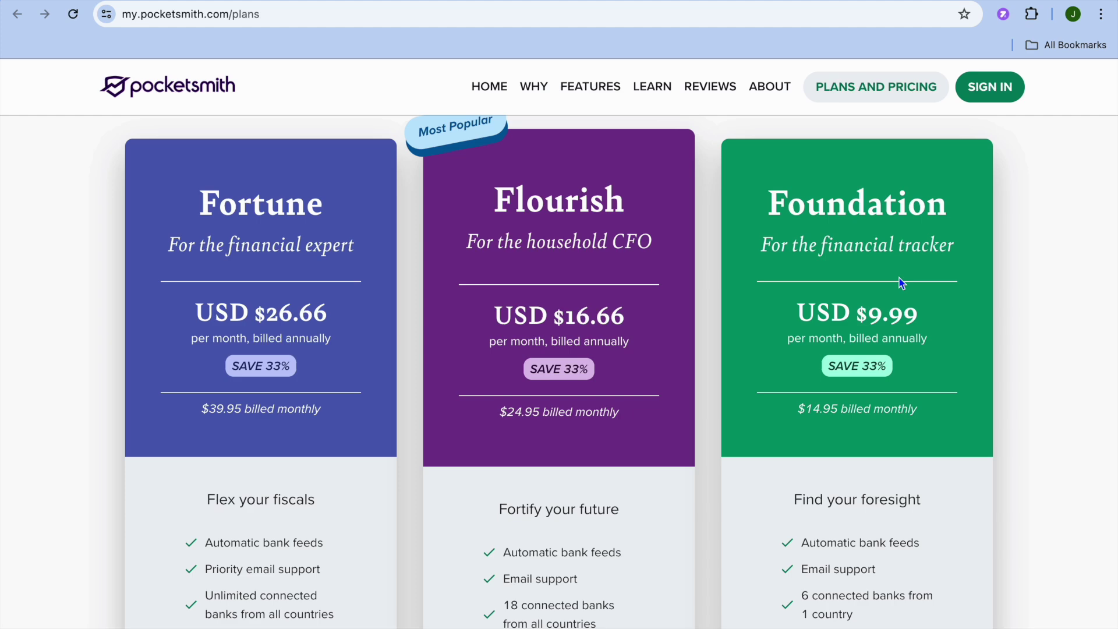
pyautogui.scroll(-2, 899, 283)
pyautogui.scroll(-8, 899, 274)
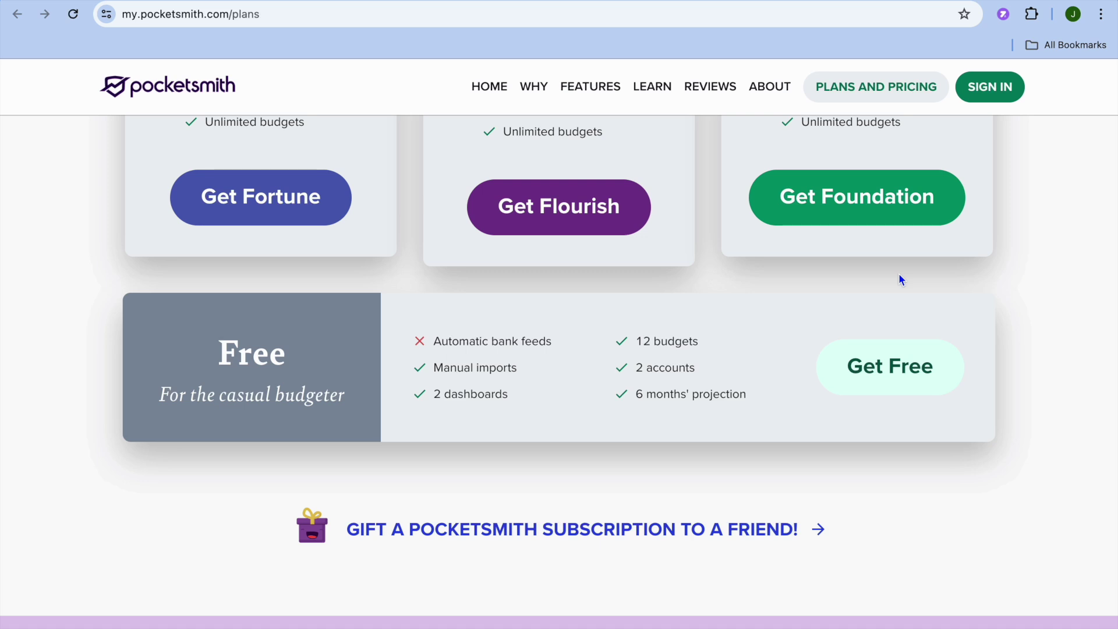
# Step: Choose Get Free and browse the bank feeds, own data and advanced mode options
pyautogui.click(882, 374)
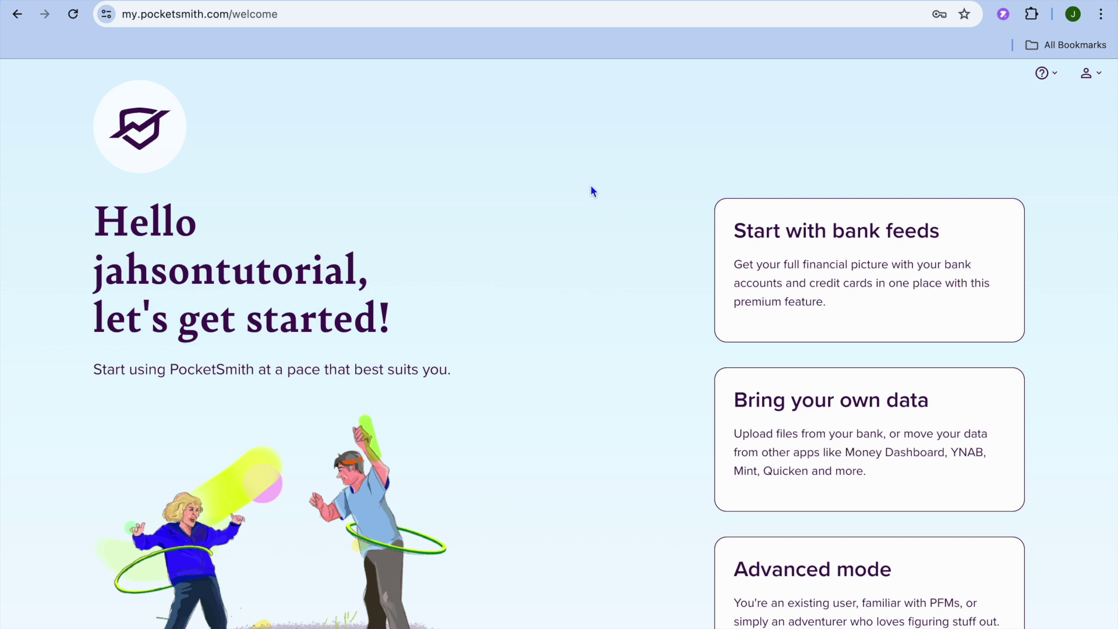
pyautogui.scroll(-3, 592, 191)
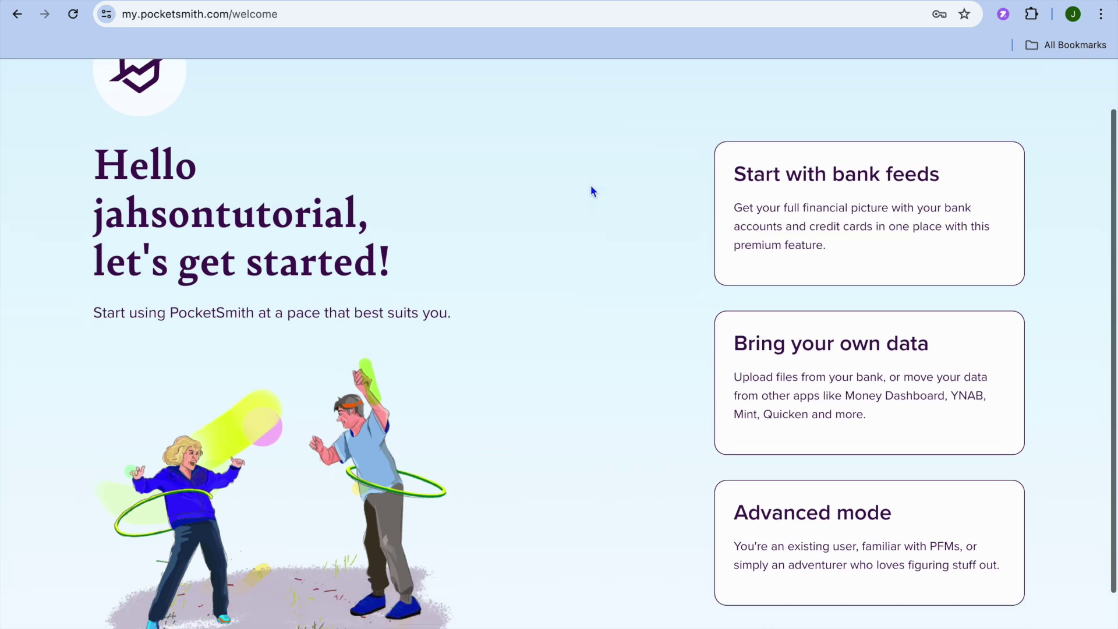
pyautogui.scroll(1, 592, 191)
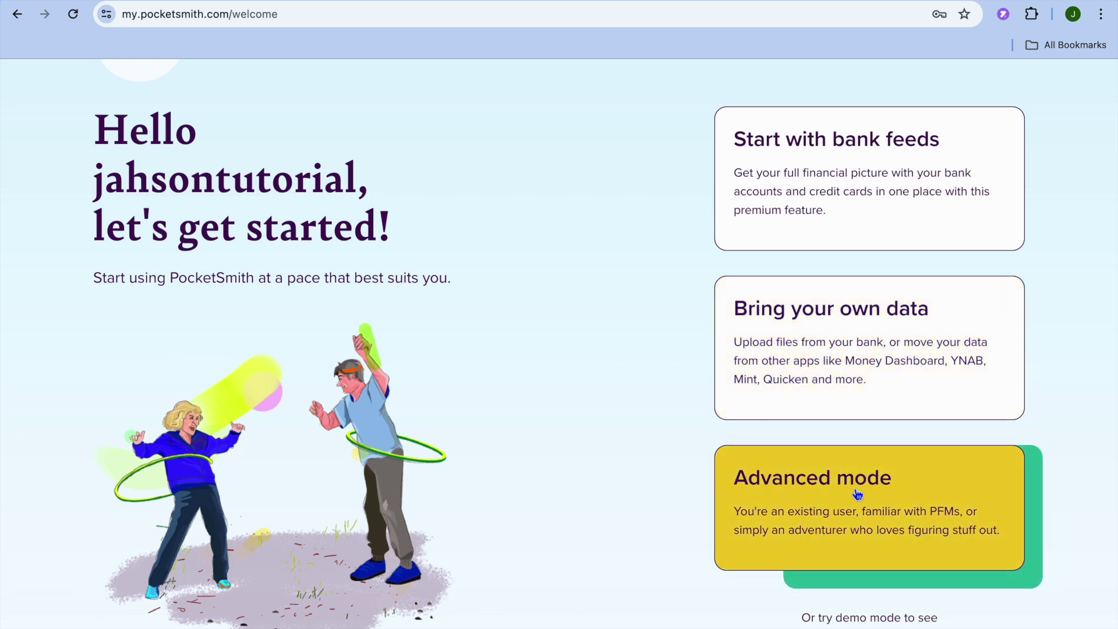
pyautogui.scroll(-1, 858, 494)
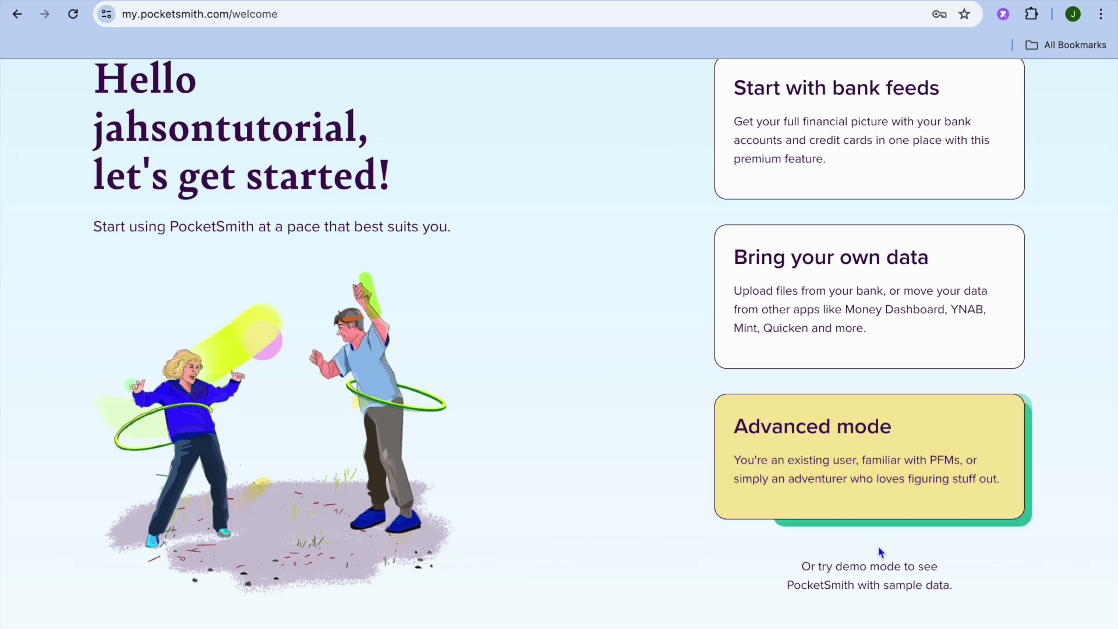
# Step: Launch demo mode with sample data and switch on the dashboard editing controls
pyautogui.click(861, 569)
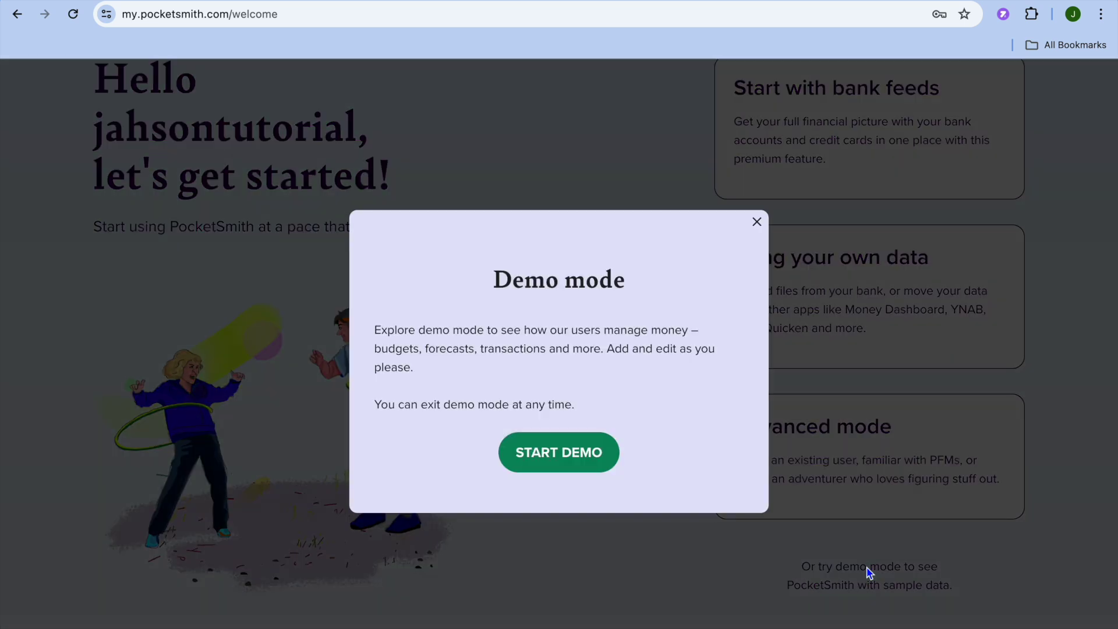
pyautogui.click(583, 456)
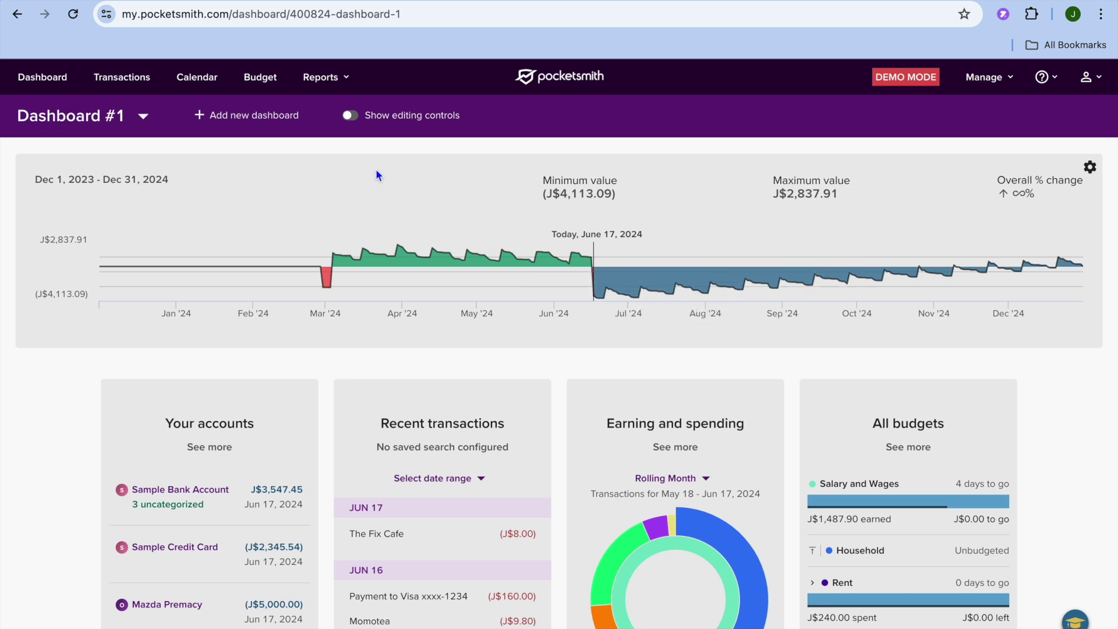
pyautogui.click(351, 116)
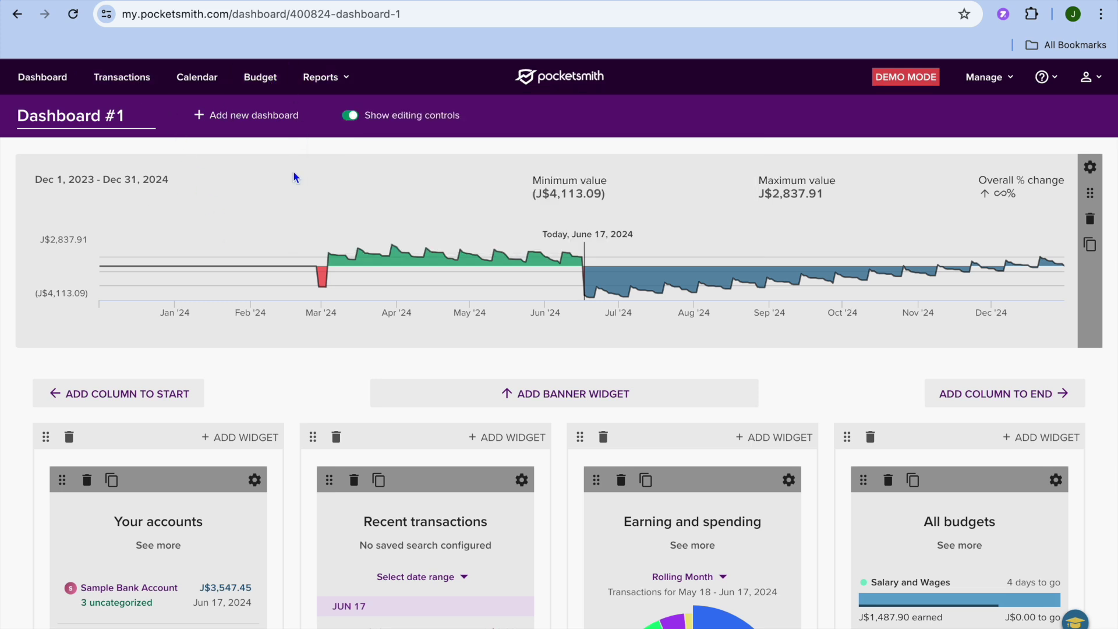
# Step: Look over the demo dashboard widgets, then go to the All transactions list
pyautogui.scroll(-10, 294, 177)
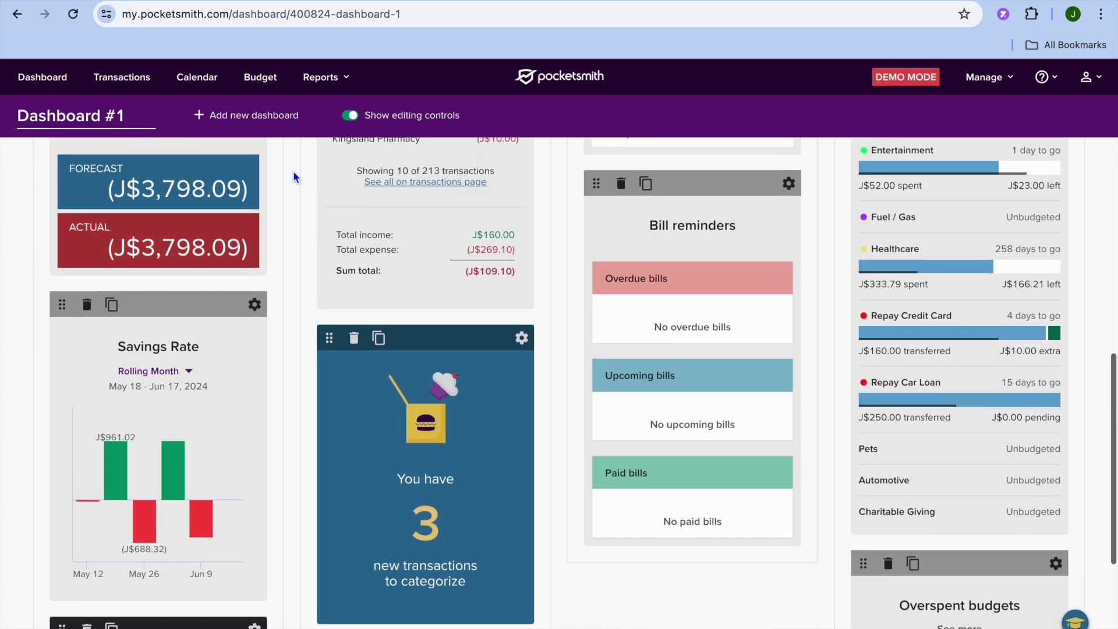
pyautogui.scroll(-5, 294, 177)
pyautogui.scroll(15, 294, 176)
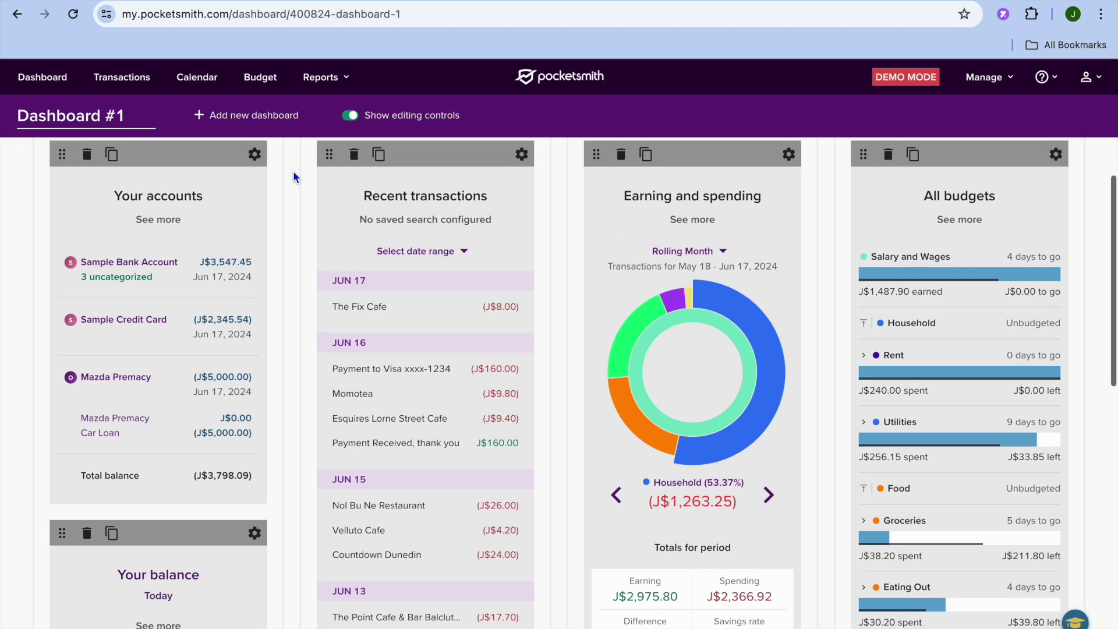
pyautogui.scroll(4, 294, 177)
pyautogui.scroll(-1, 294, 176)
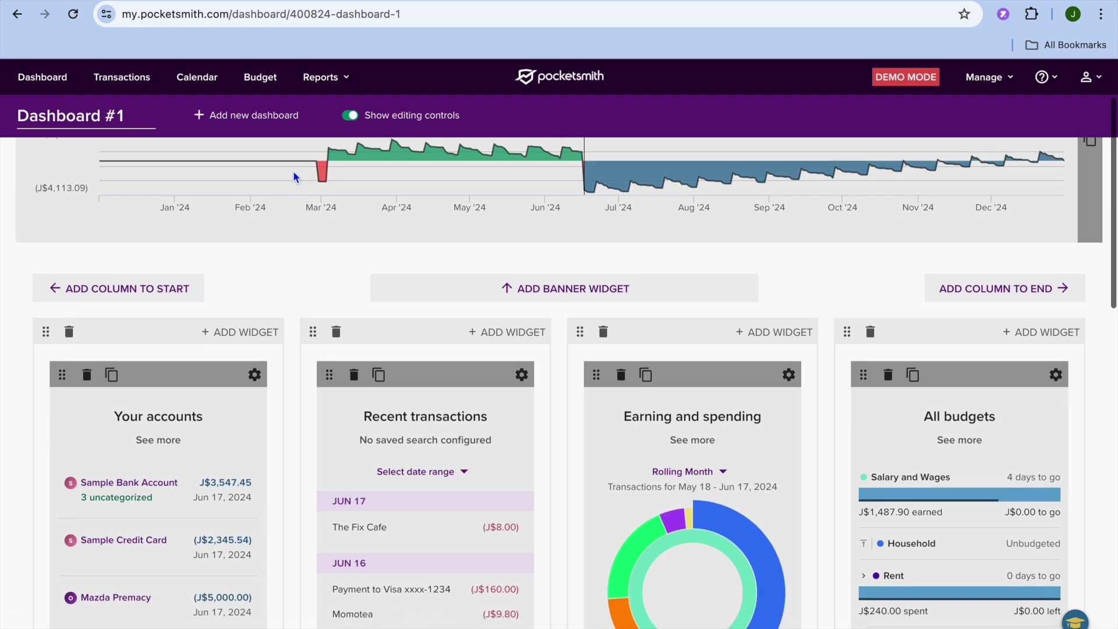
pyautogui.scroll(-5, 293, 173)
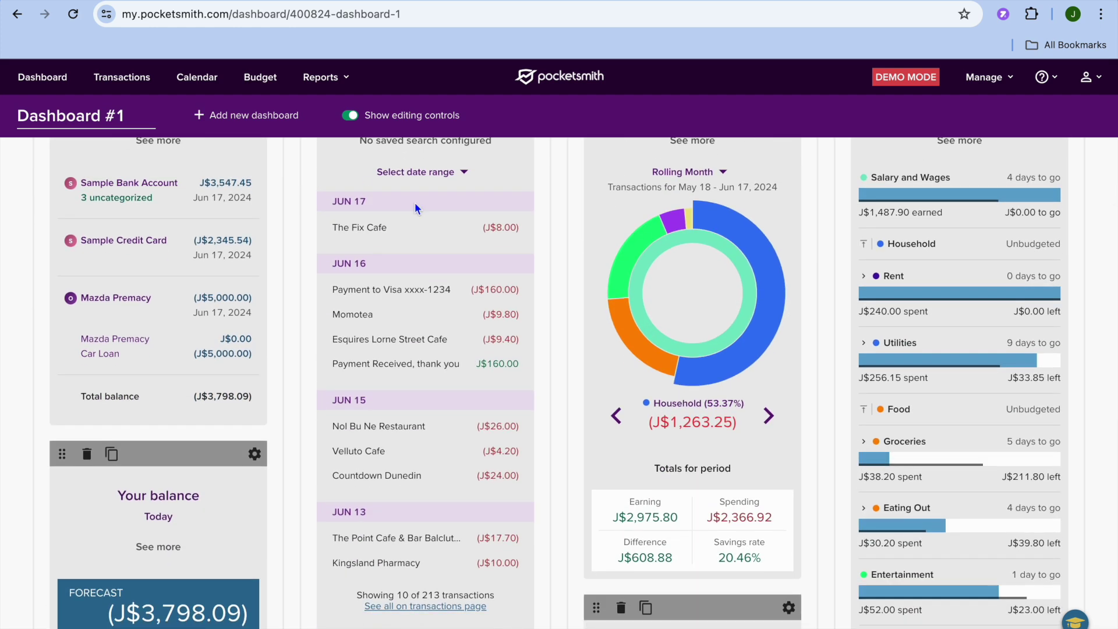
pyautogui.scroll(4, 558, 331)
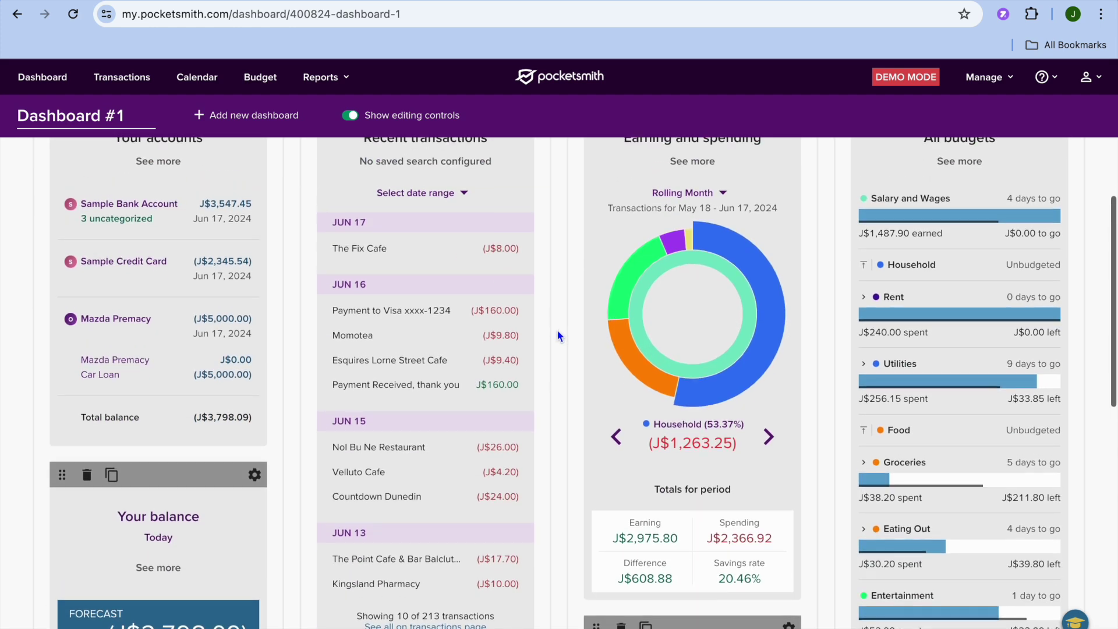
pyautogui.scroll(-2, 553, 294)
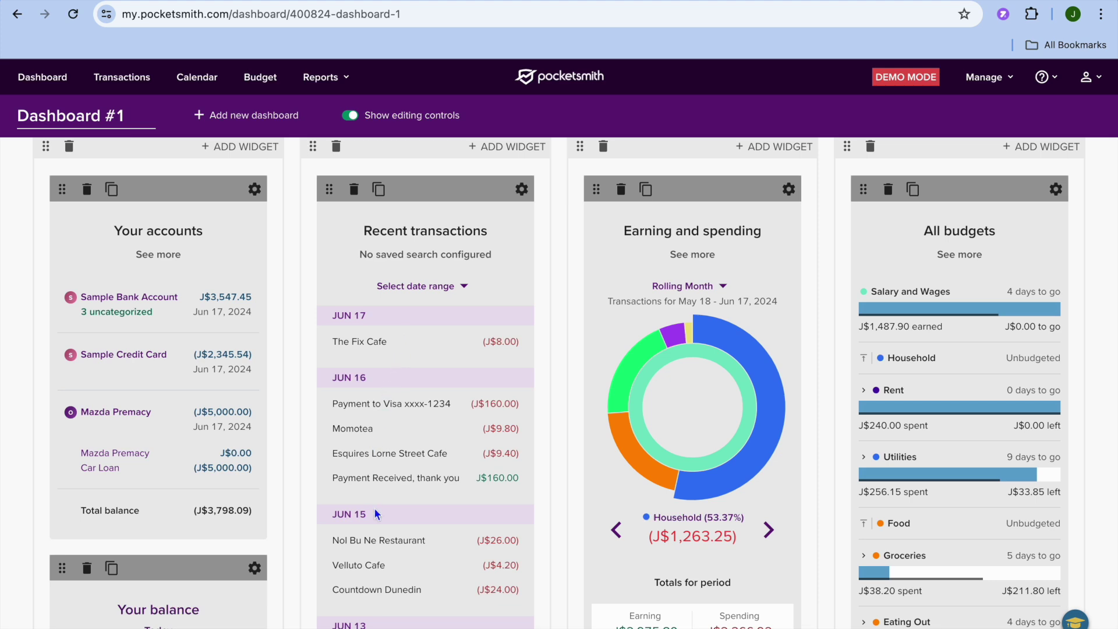
pyautogui.scroll(5, 379, 618)
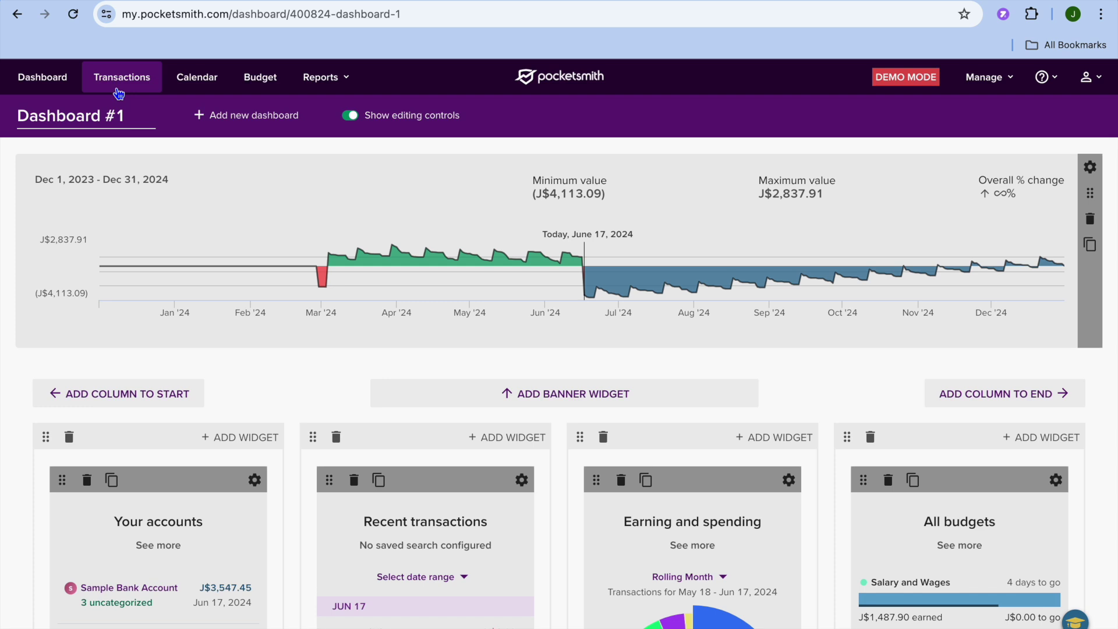
pyautogui.click(118, 91)
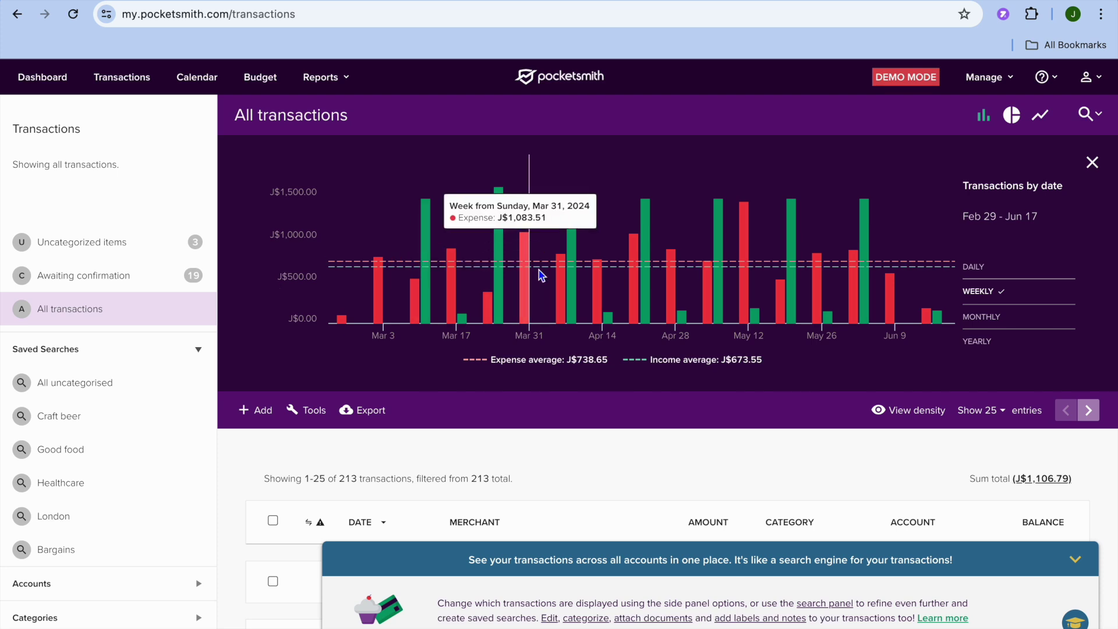
# Step: From the search filters, choose Add > Manual input > Sample Bank Account
pyautogui.moveTo(720, 260)
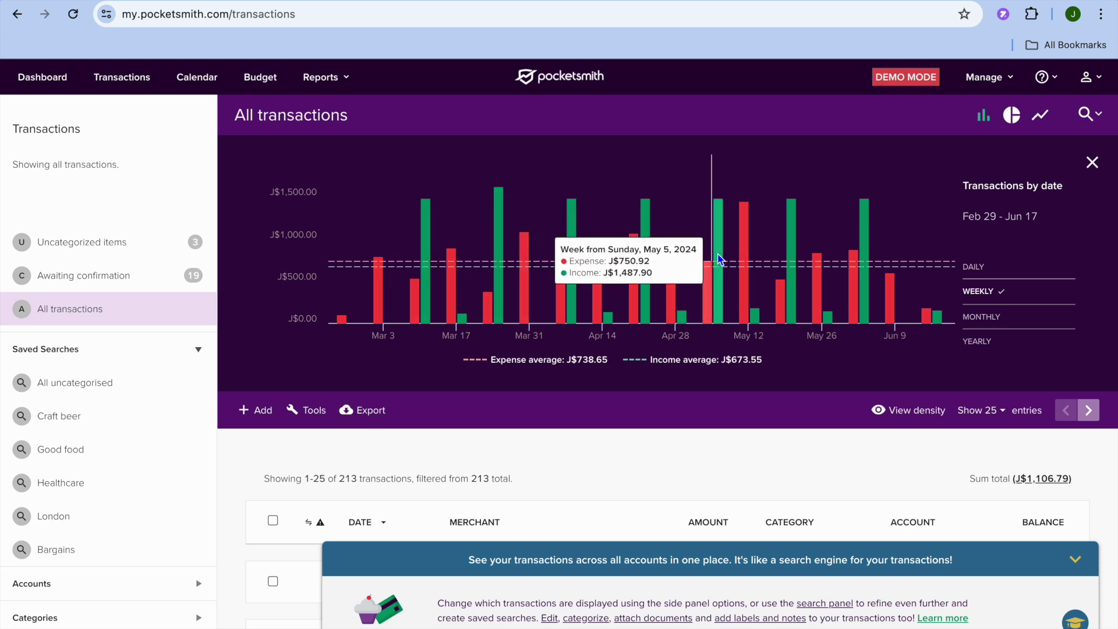
pyautogui.moveTo(921, 251)
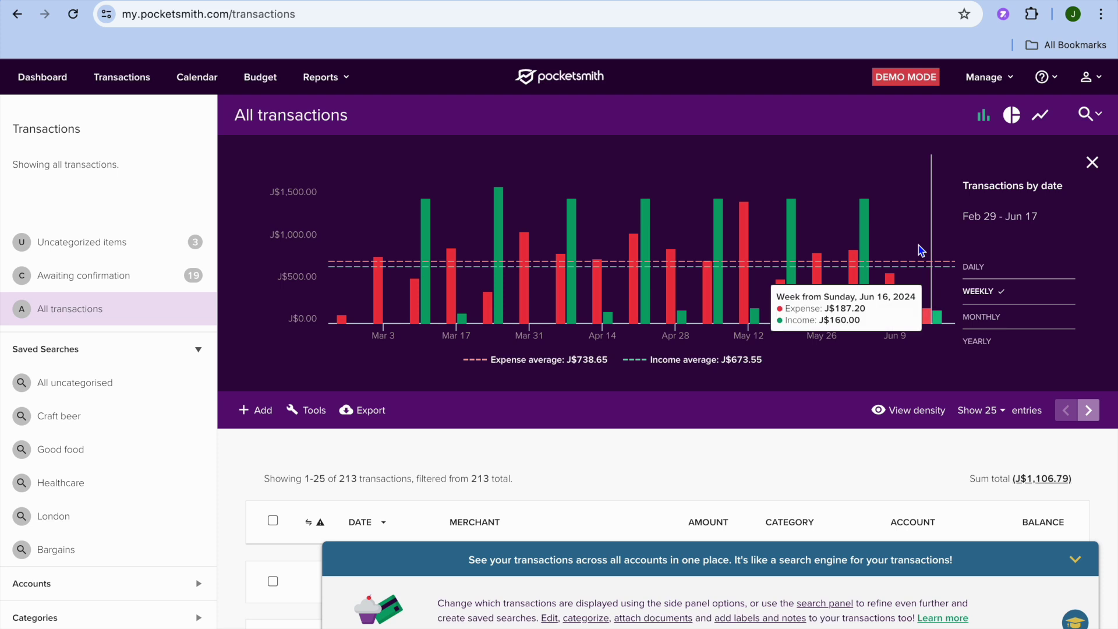
pyautogui.click(1086, 115)
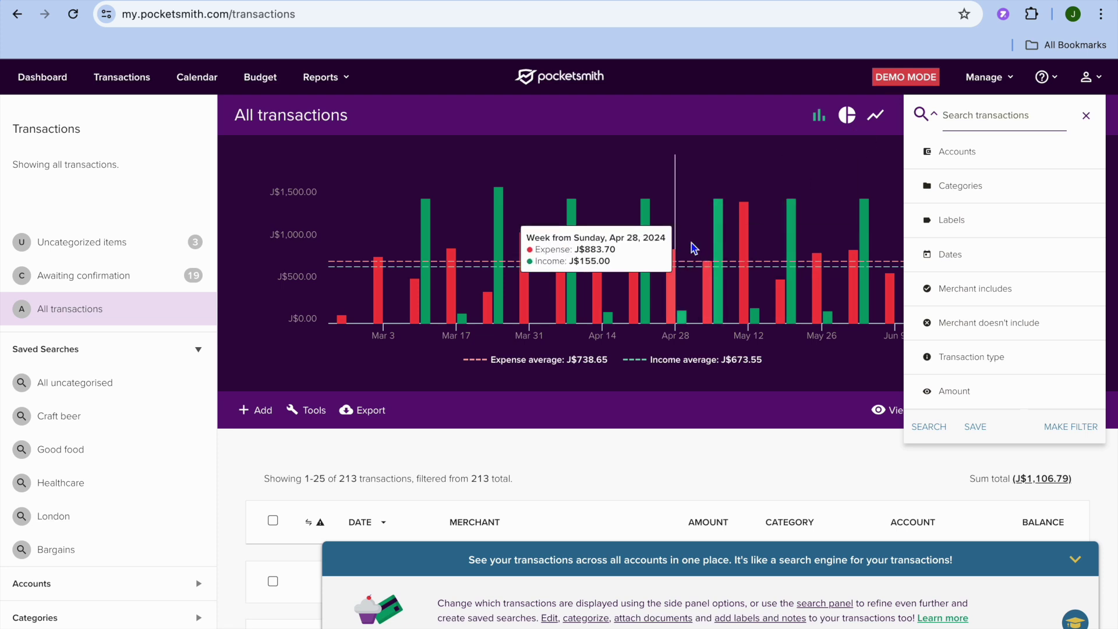
pyautogui.click(256, 420)
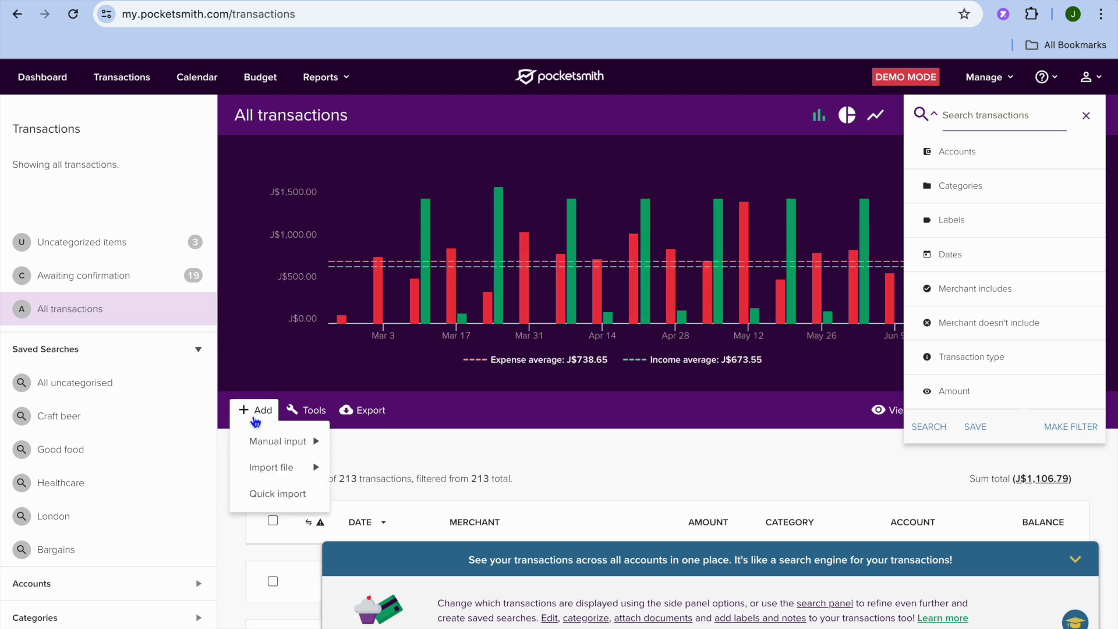
pyautogui.moveTo(259, 441)
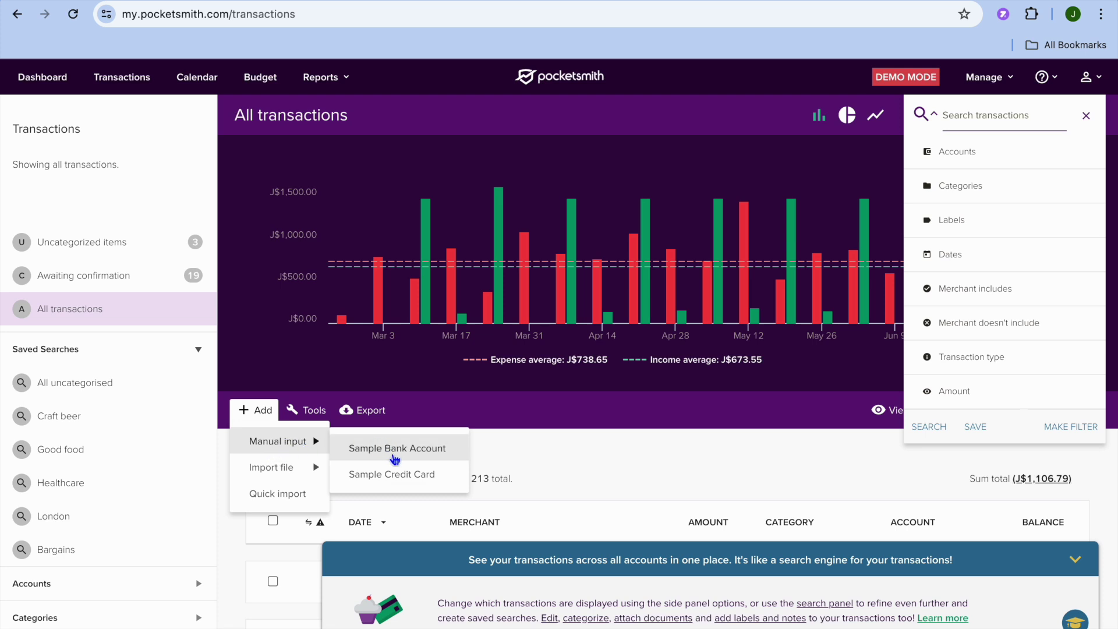
pyautogui.click(398, 459)
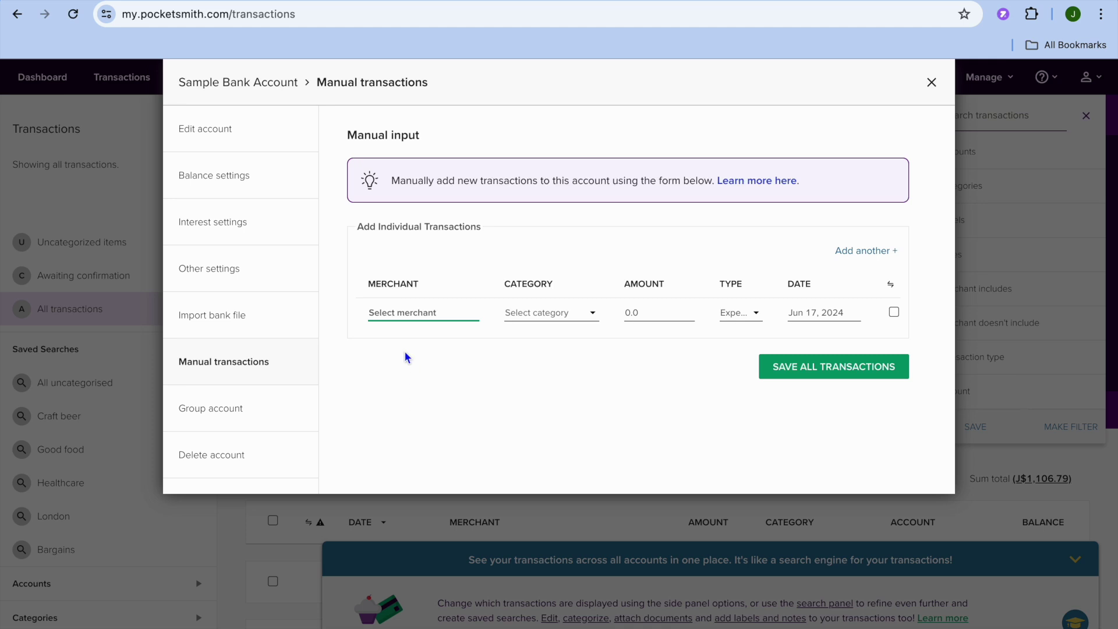
# Step: Enter a 100 Income transaction from new merchant bns under Salary and Wages, and save it
pyautogui.click(412, 312)
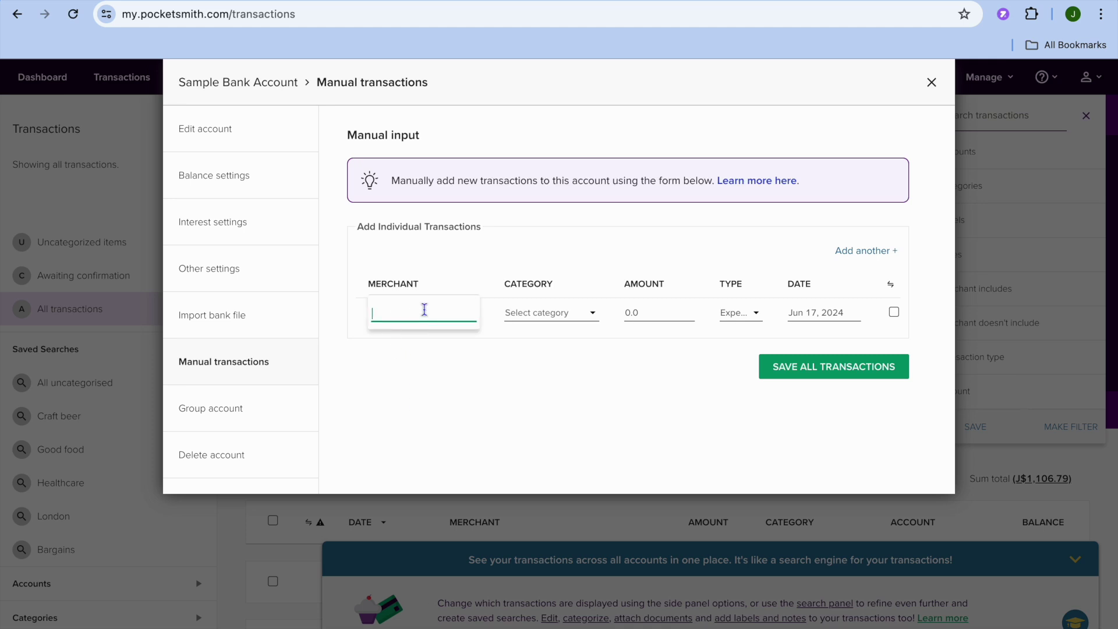
pyautogui.write('bns')
pyautogui.click(456, 344)
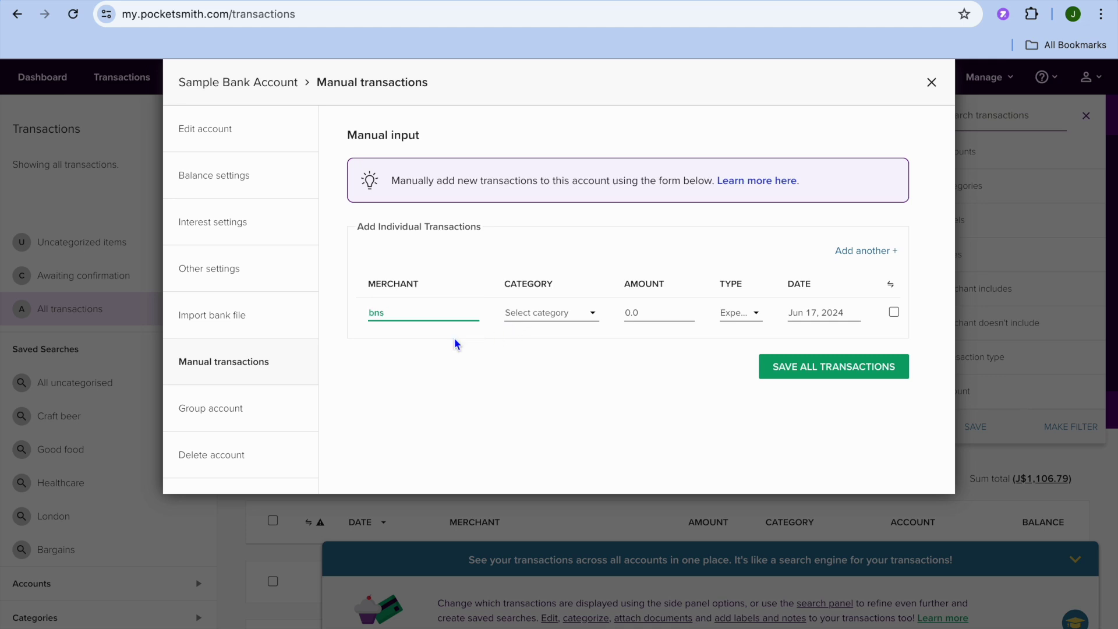
pyautogui.click(554, 316)
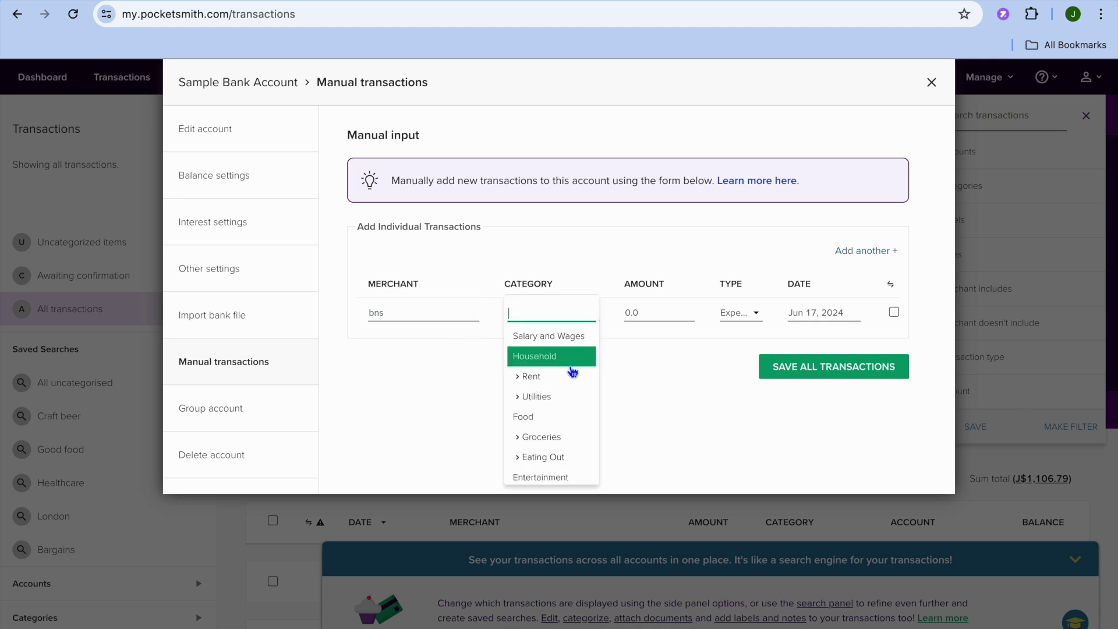
pyautogui.click(571, 335)
pyautogui.click(664, 309)
pyautogui.write('100')
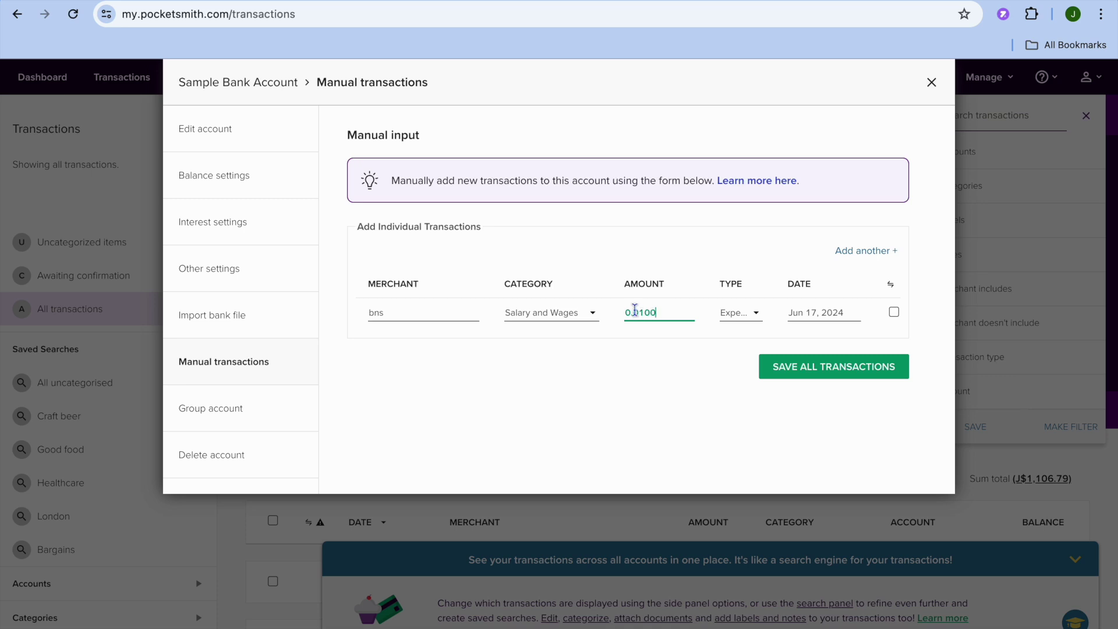
pyautogui.click(632, 310)
pyautogui.press('BackSpace')
pyautogui.press('BackSpace')
pyautogui.click(737, 315)
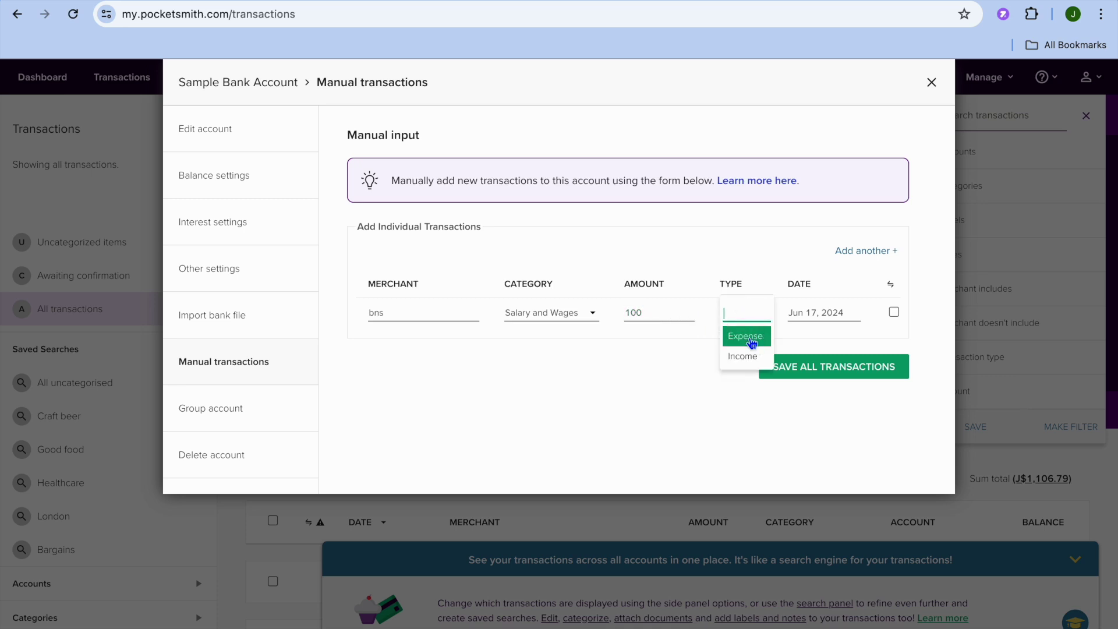
pyautogui.click(748, 356)
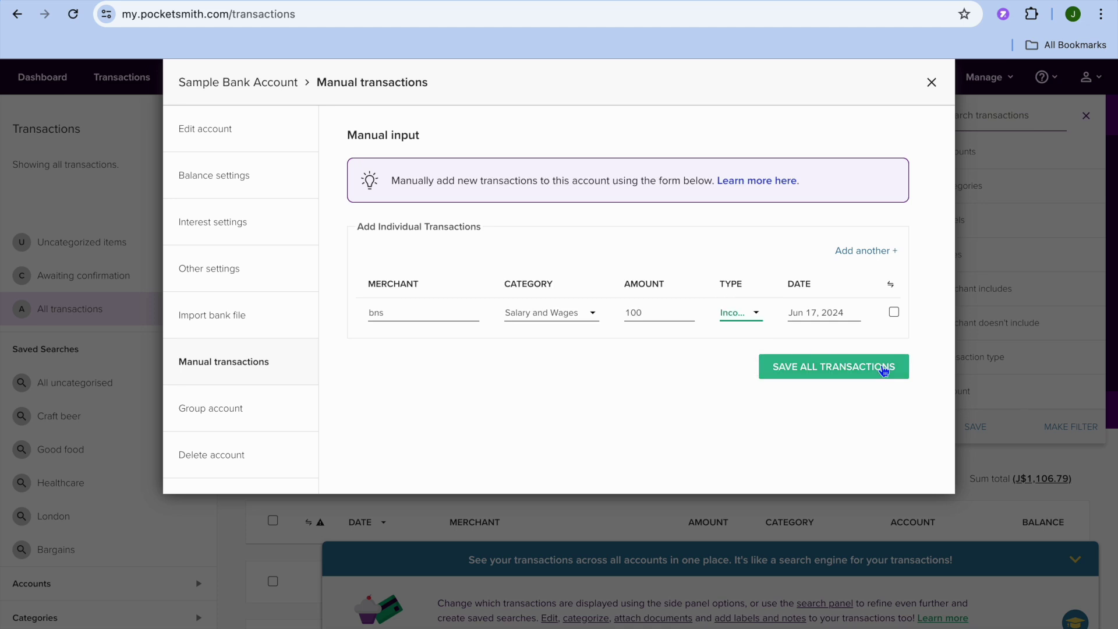
pyautogui.click(884, 371)
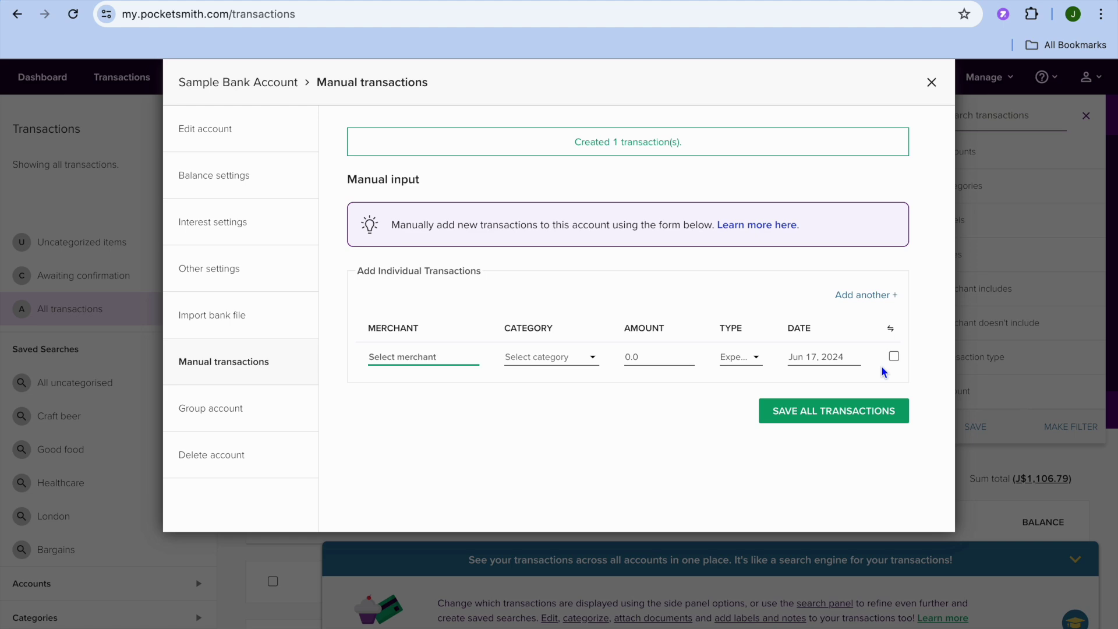
# Step: Close the manual entry window, check the new J$100.00 bns income, and expand Accounts
pyautogui.click(932, 82)
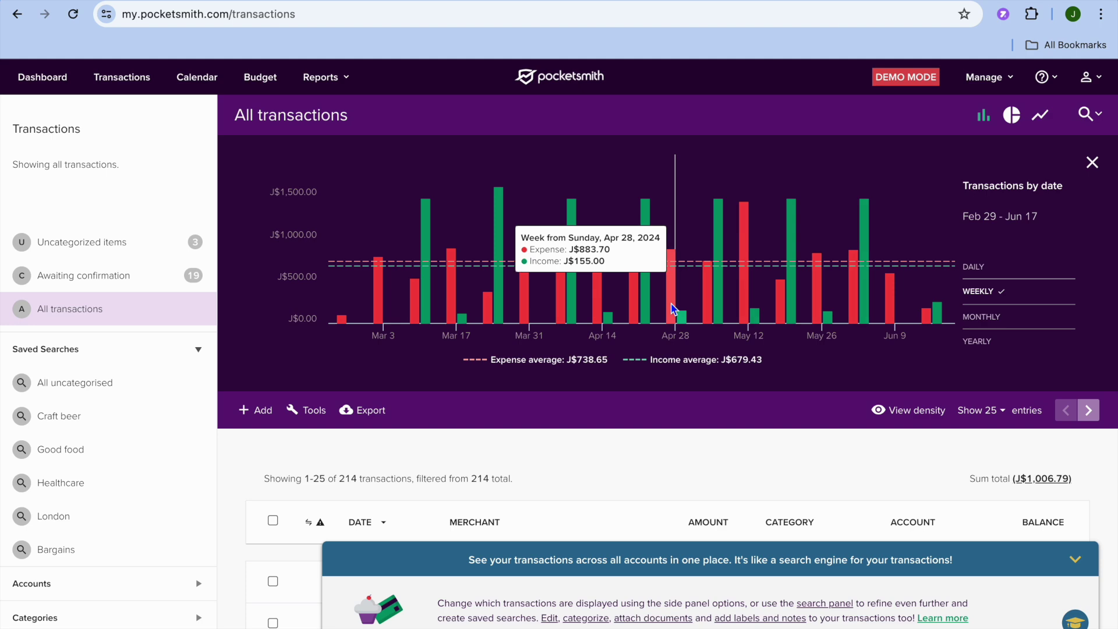
pyautogui.scroll(-3, 456, 174)
pyautogui.scroll(-4, 456, 179)
pyautogui.scroll(5, 388, 387)
pyautogui.scroll(1, 362, 385)
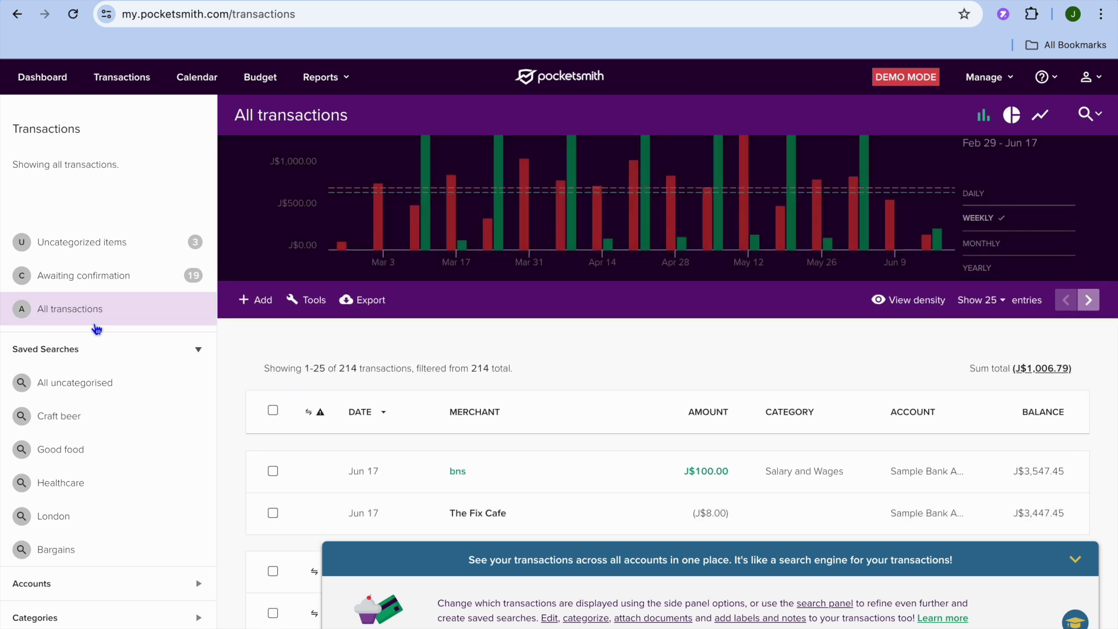
pyautogui.scroll(-3, 112, 460)
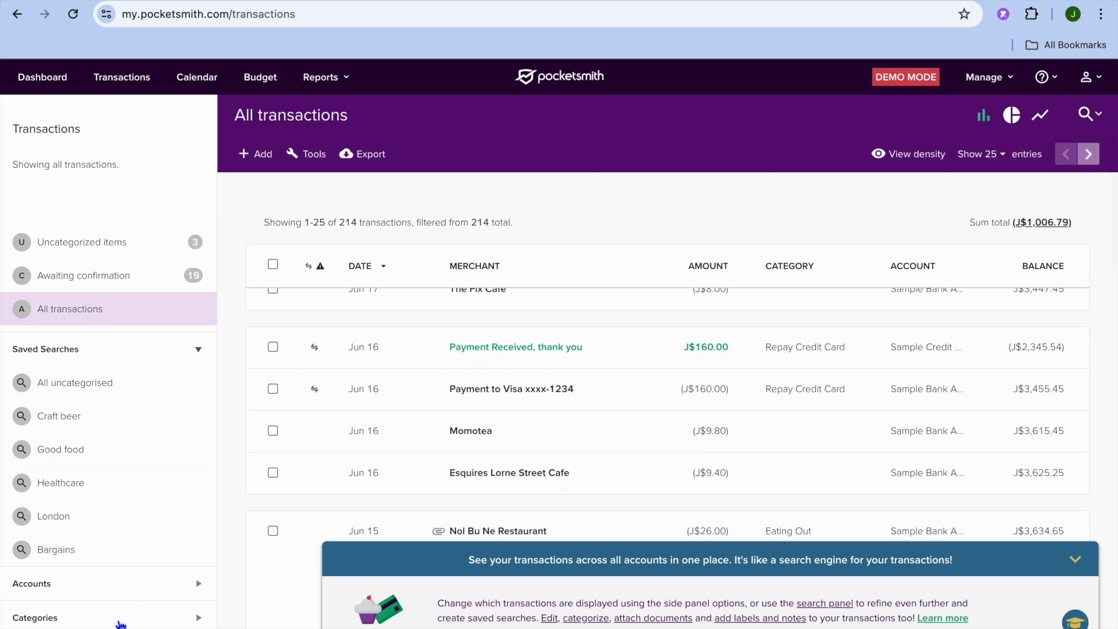
pyautogui.click(58, 588)
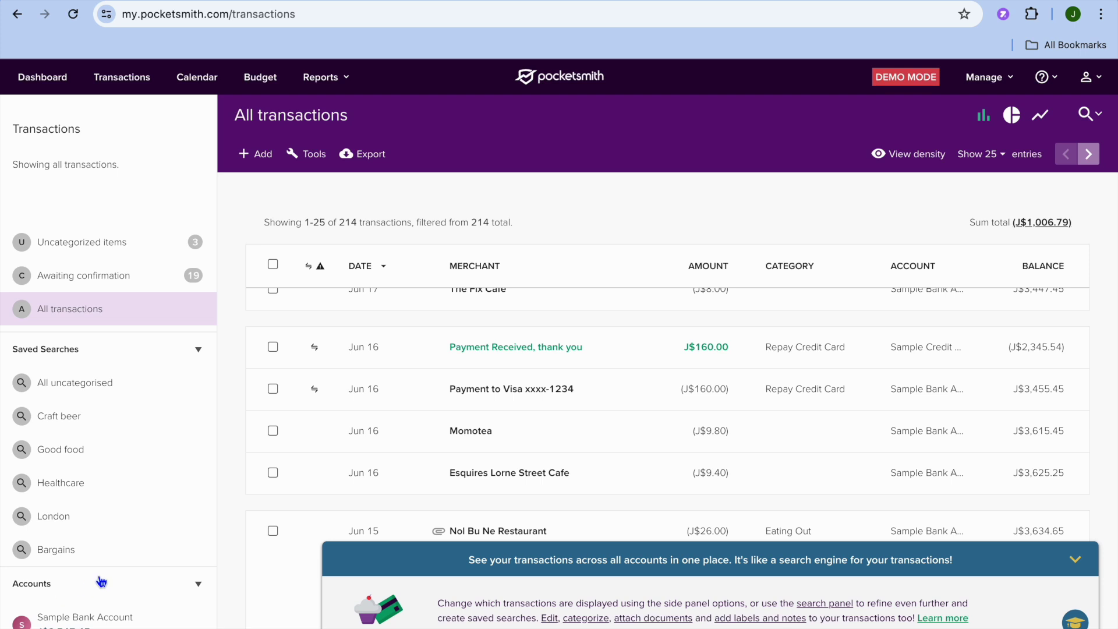
pyautogui.scroll(-2, 100, 581)
pyautogui.scroll(2, 102, 585)
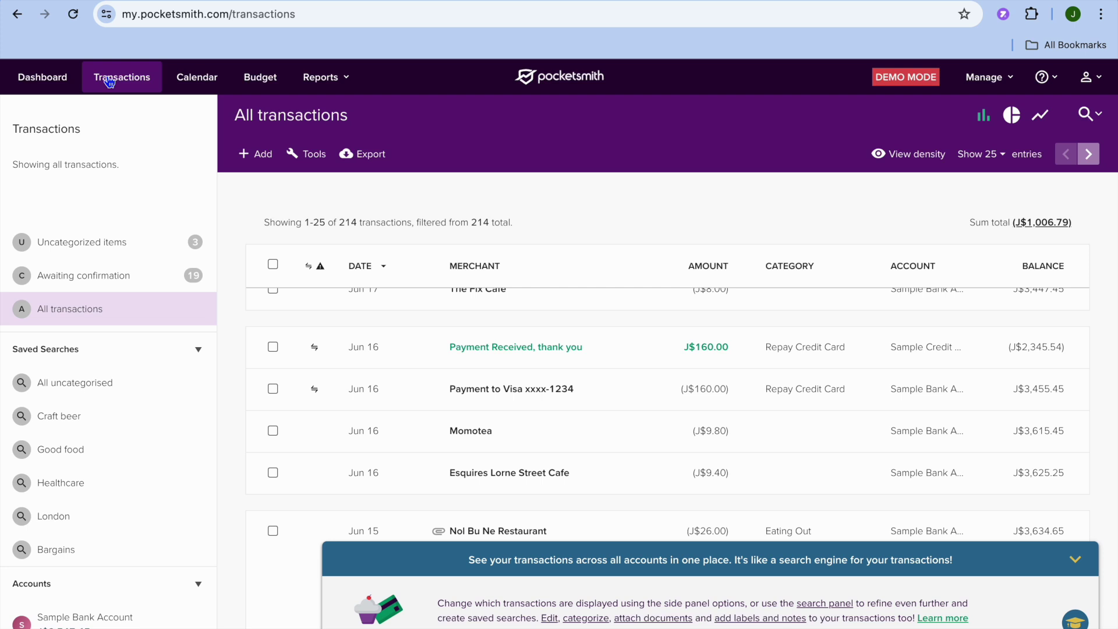
pyautogui.click(211, 83)
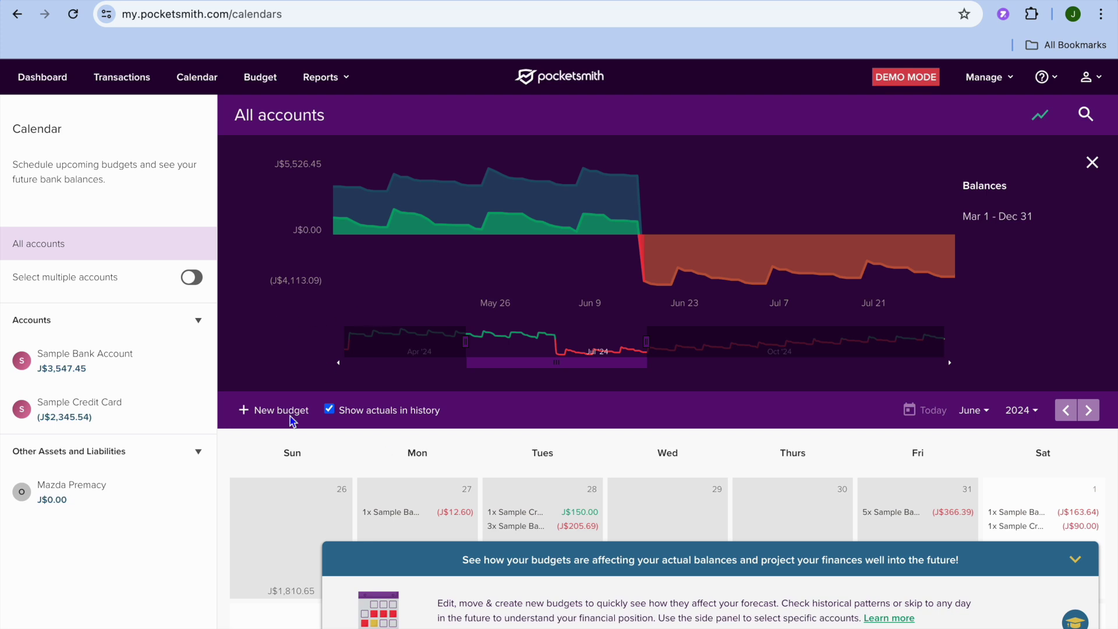
# Step: Combine all accounts in the calendar forecast and inspect Sample Bank Account's balance settings
pyautogui.click(196, 279)
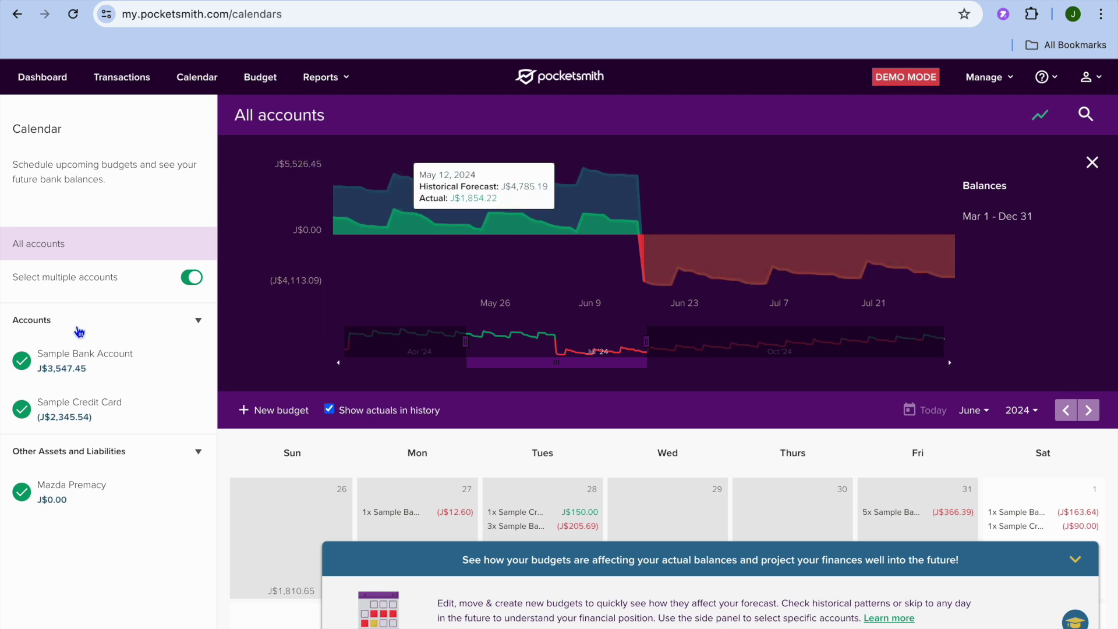
pyautogui.click(81, 369)
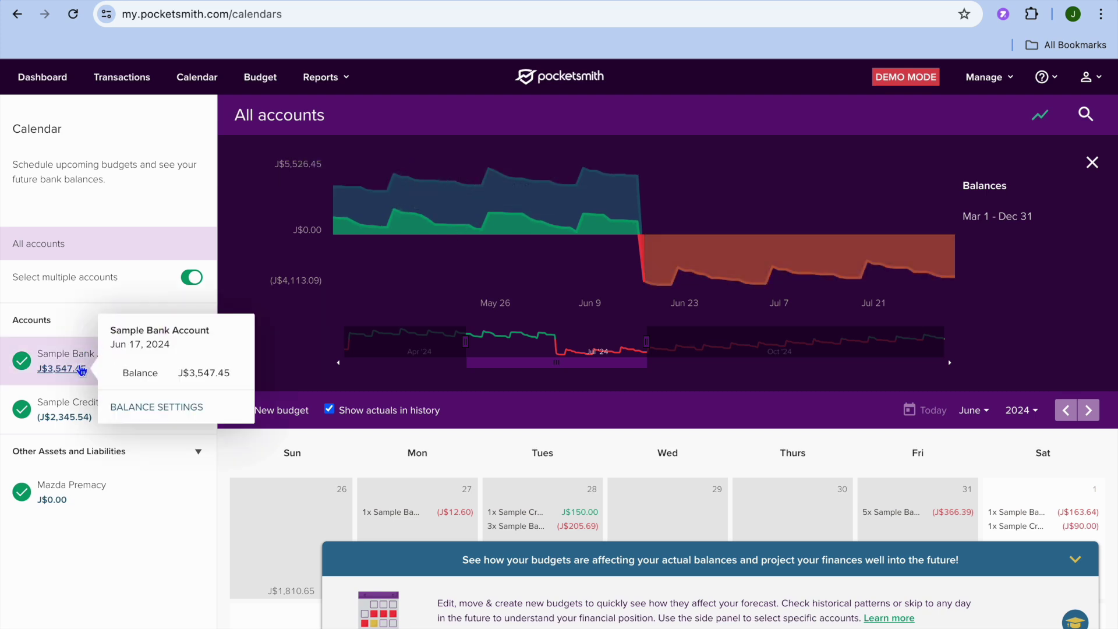
pyautogui.click(156, 407)
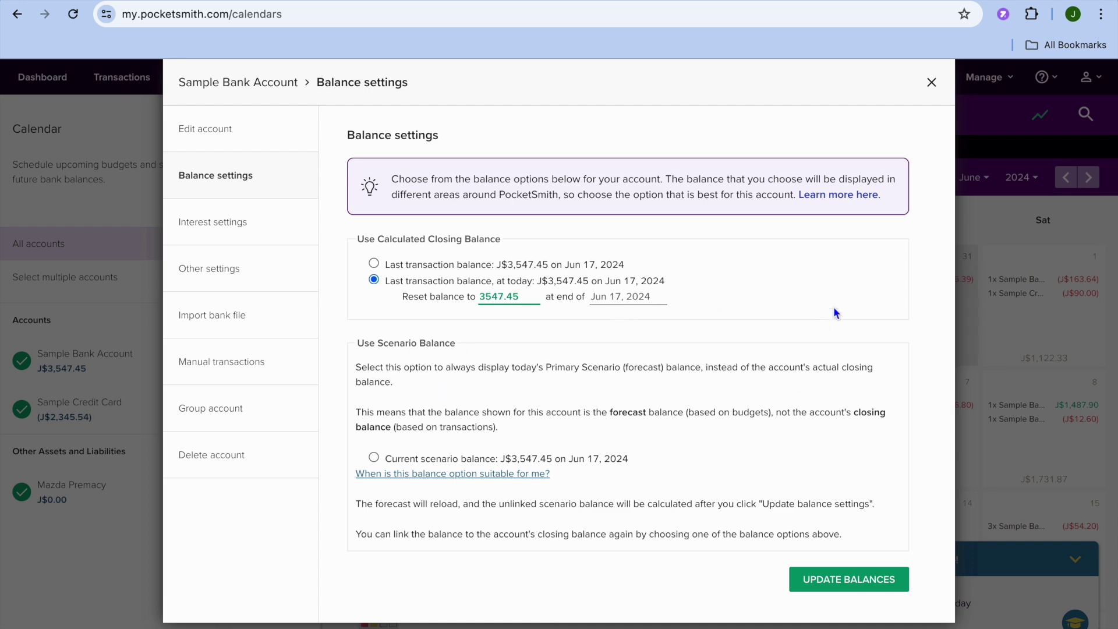
pyautogui.click(933, 81)
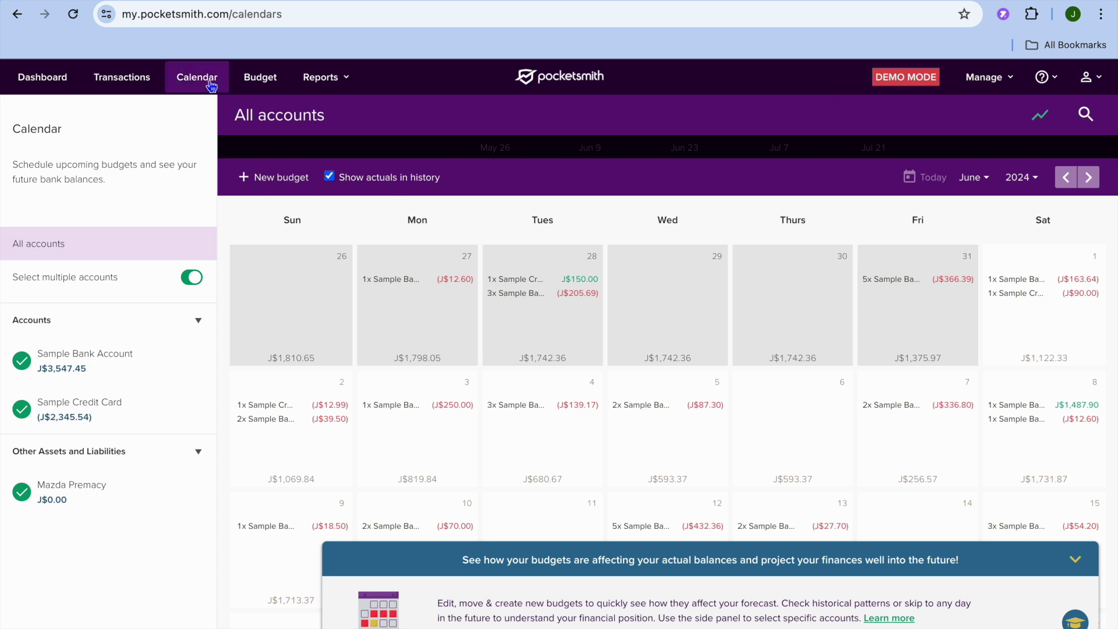
pyautogui.click(259, 81)
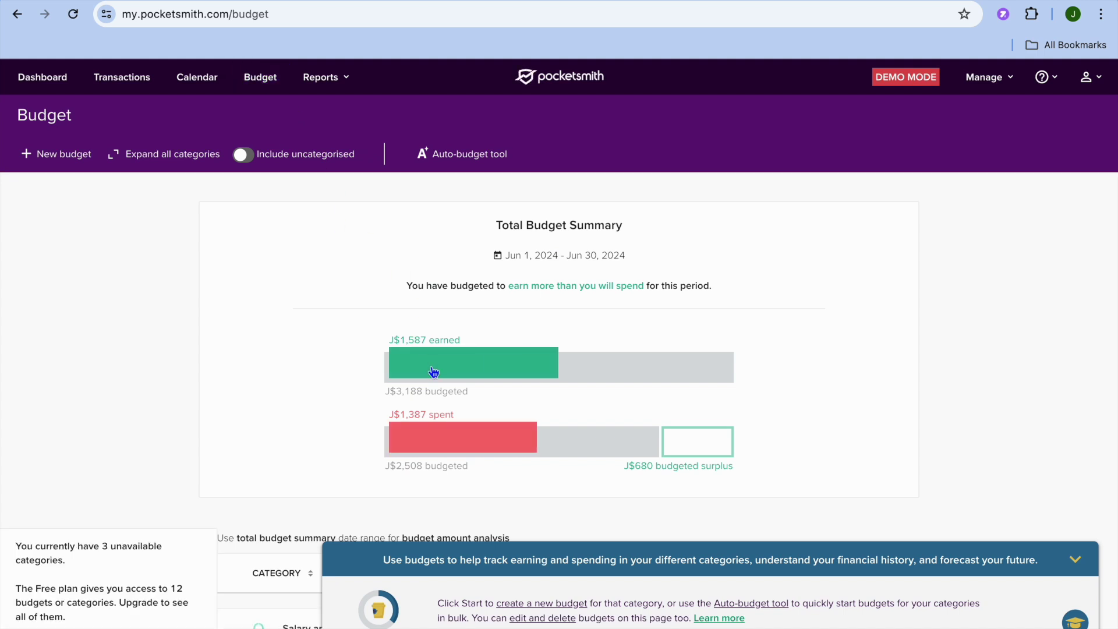
# Step: Review the total and per-category budgets and dismiss the budgets tip banner
pyautogui.scroll(-5, 434, 371)
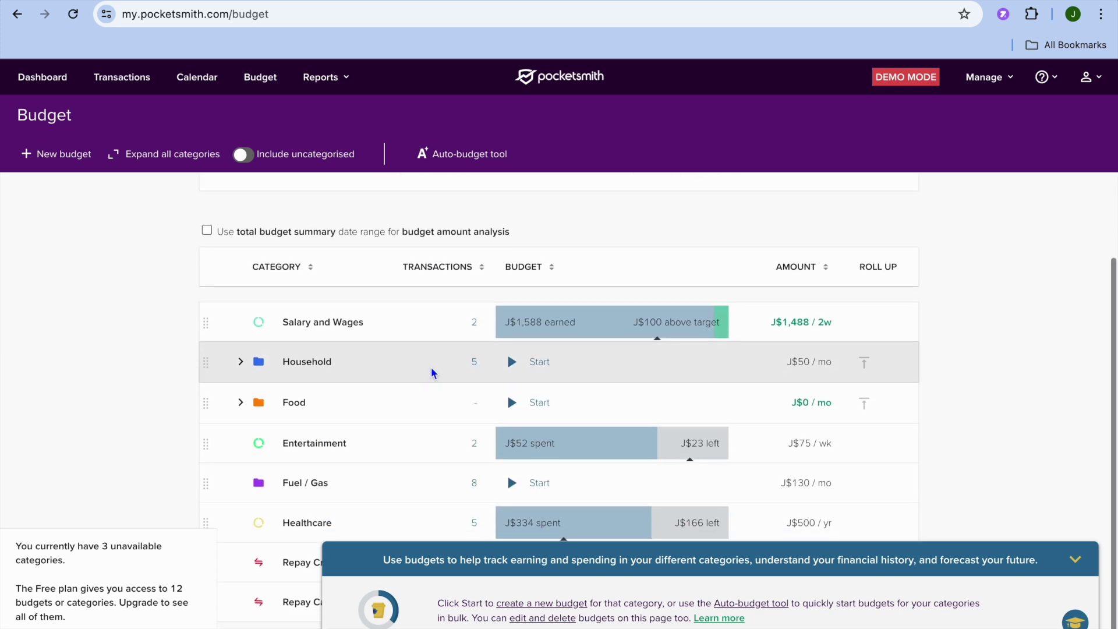
pyautogui.click(1075, 560)
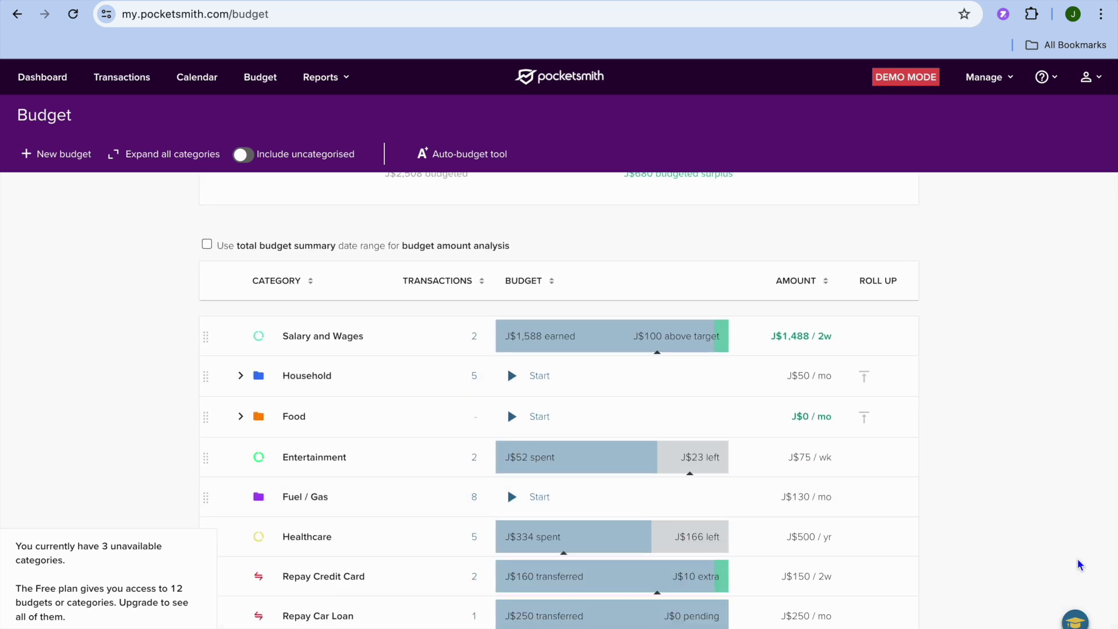
pyautogui.scroll(5, 1018, 474)
pyautogui.scroll(-5, 1018, 474)
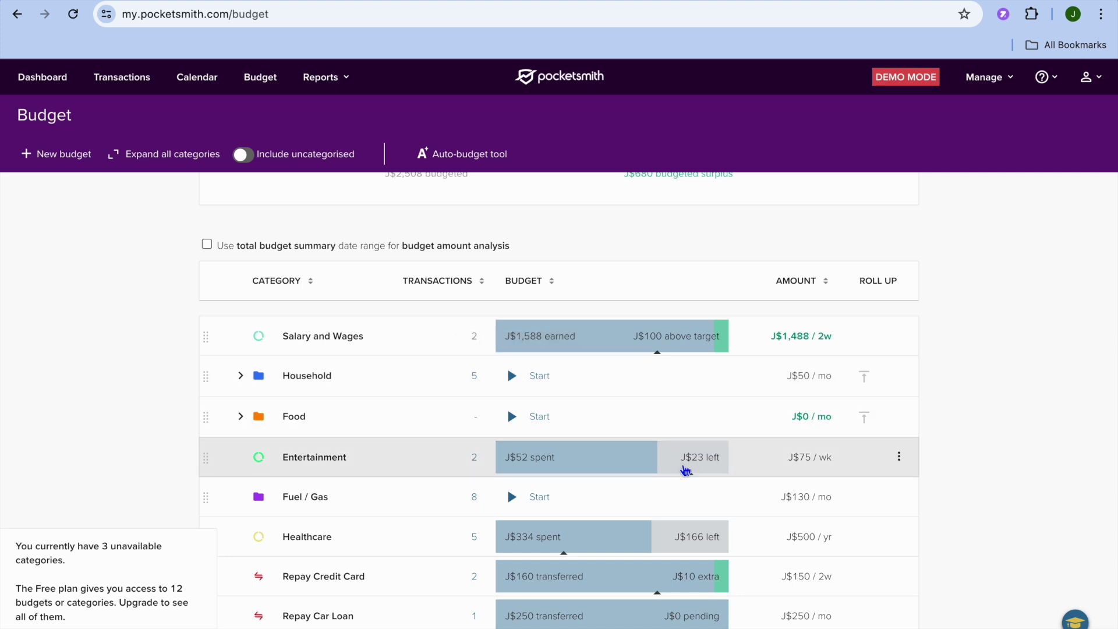
pyautogui.scroll(5, 679, 606)
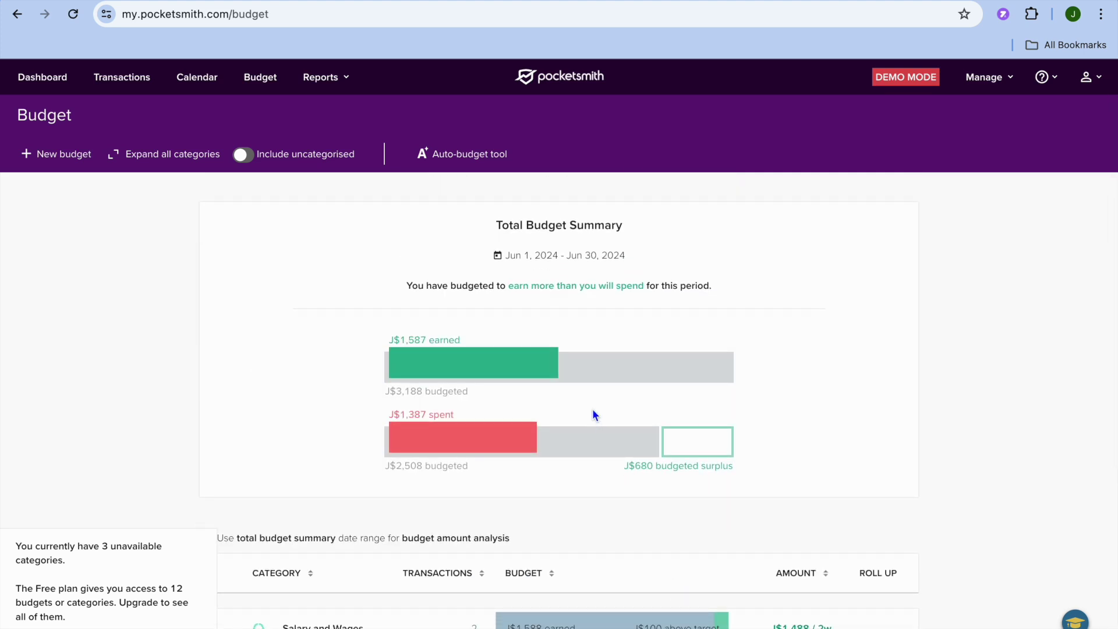
pyautogui.click(47, 162)
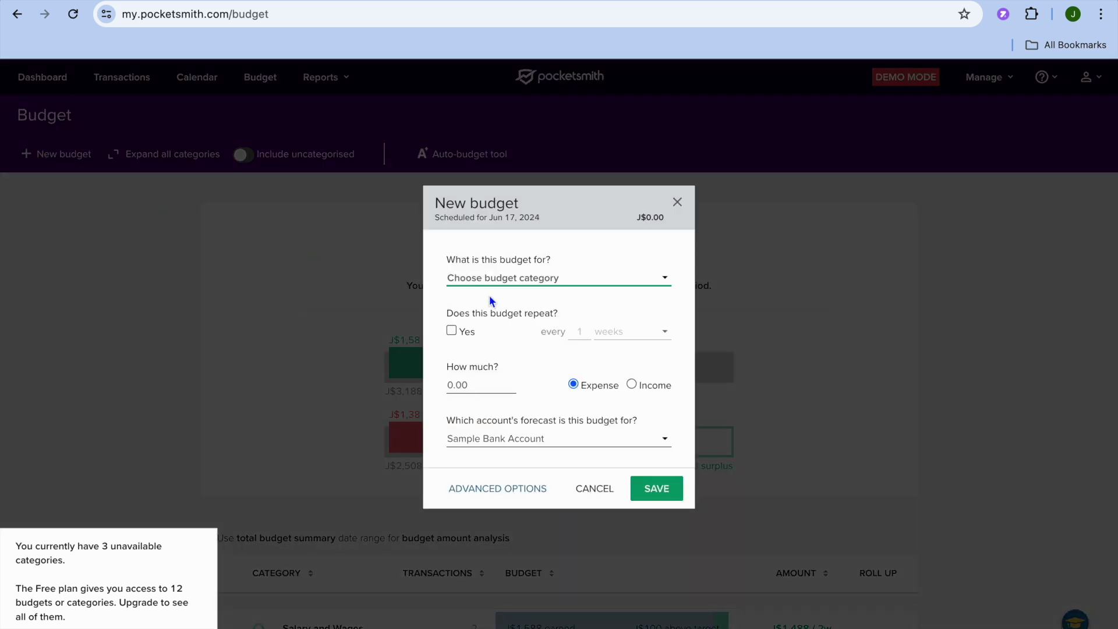
# Step: Set the new budget's category to Salary and Wages, repeating every fortnight
pyautogui.click(640, 287)
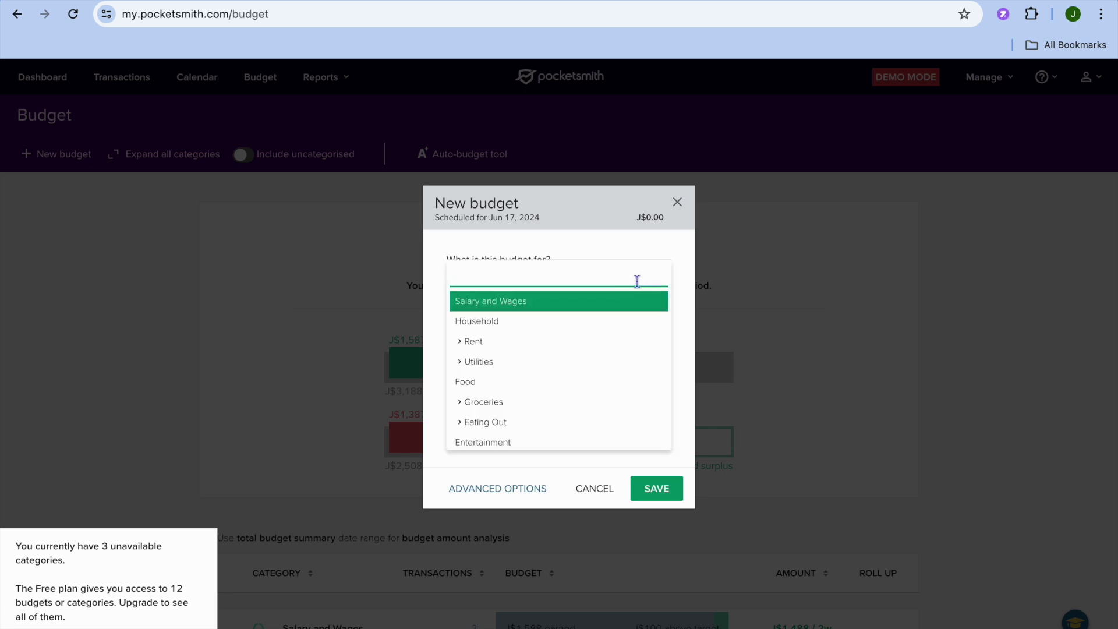
pyautogui.click(566, 307)
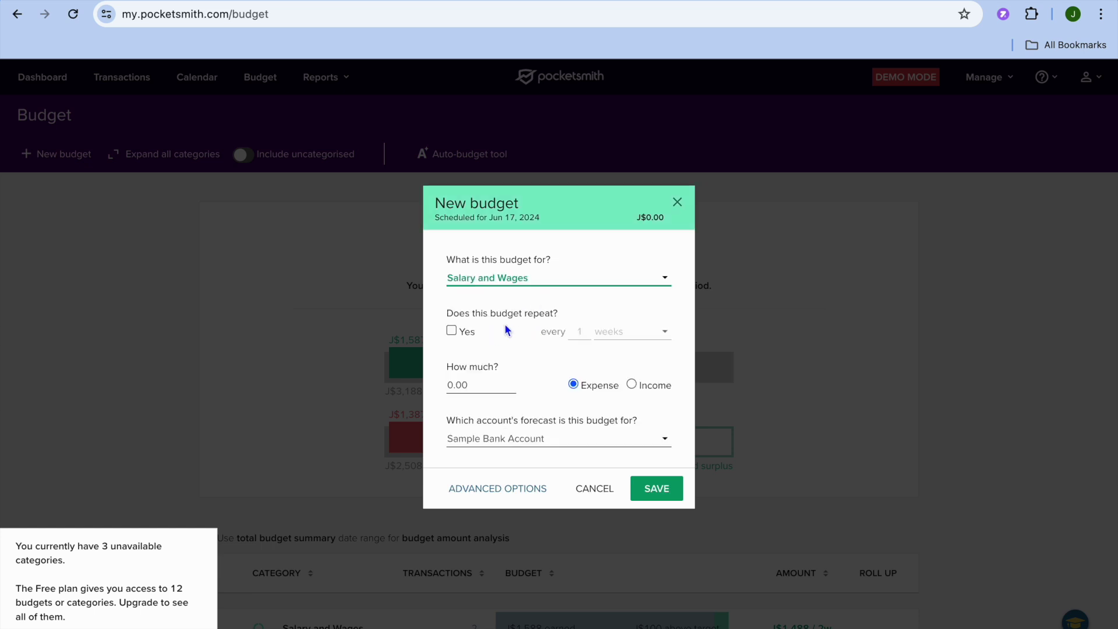
pyautogui.click(451, 330)
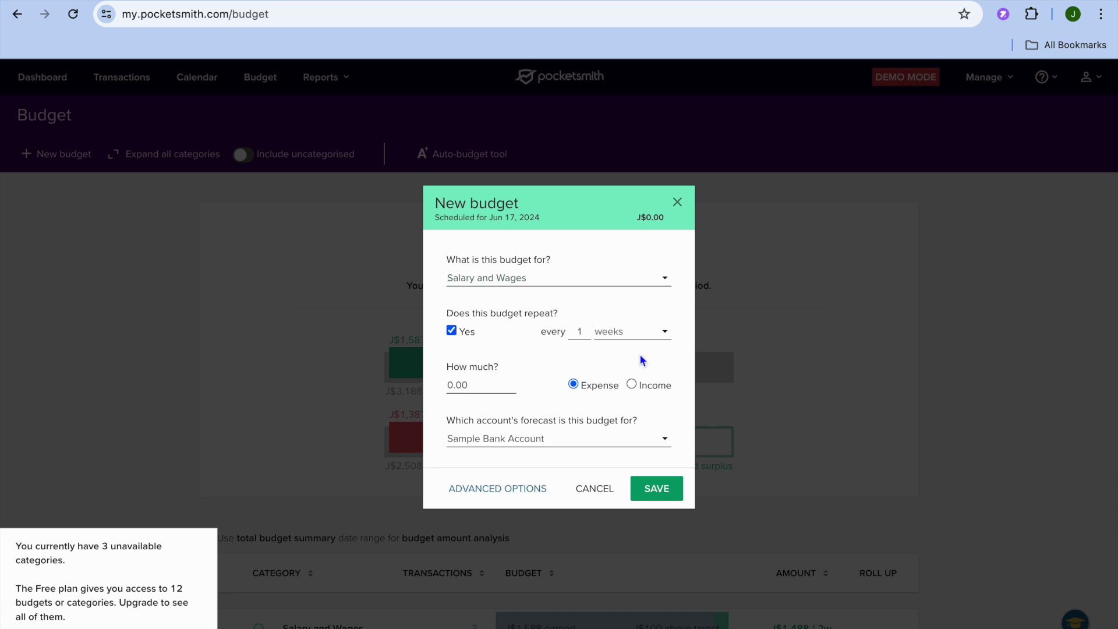
pyautogui.click(662, 334)
pyautogui.click(641, 415)
# Step: Make it a 1000.00 income budget, save it and accept the multiple-budgets warning
pyautogui.click(455, 385)
pyautogui.click(632, 384)
pyautogui.click(454, 385)
pyautogui.press('BackSpace')
pyautogui.write('100')
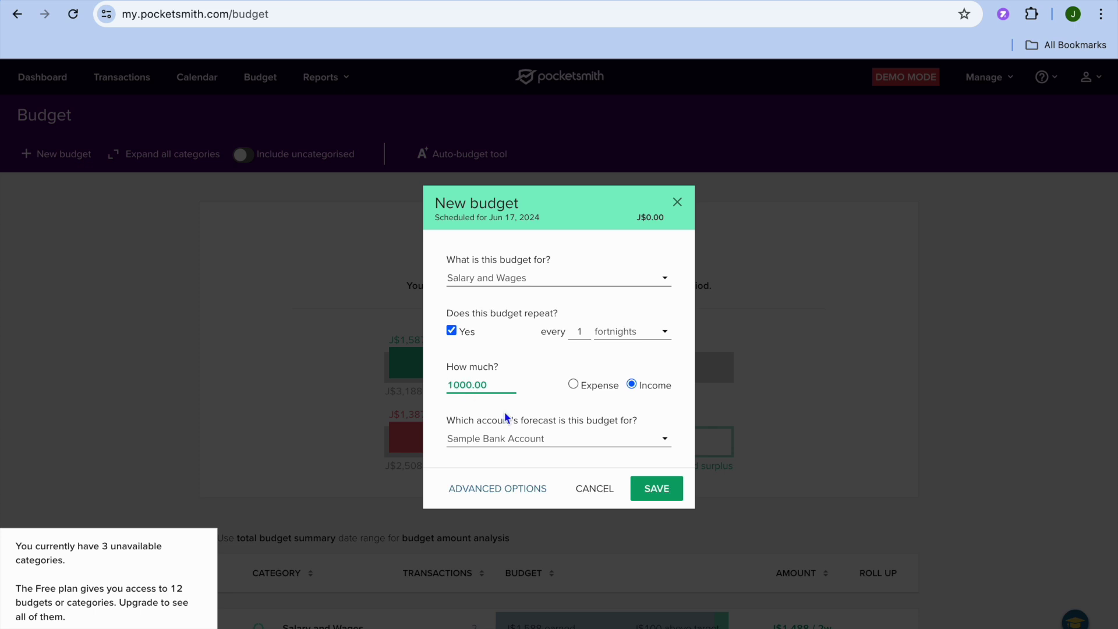
pyautogui.scroll(-3, 640, 437)
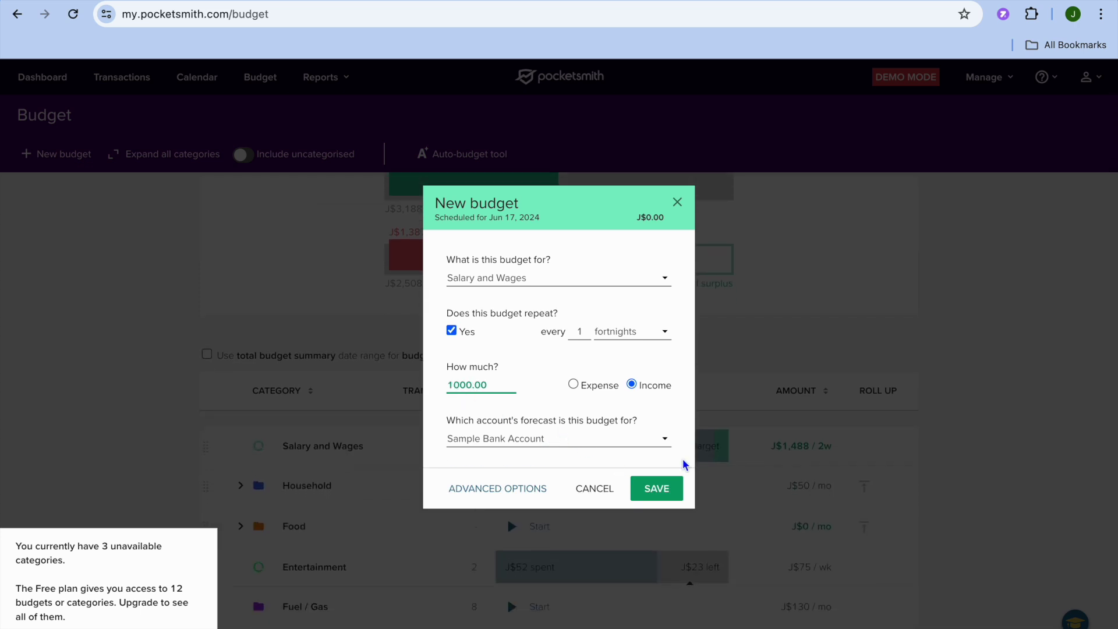
pyautogui.click(669, 498)
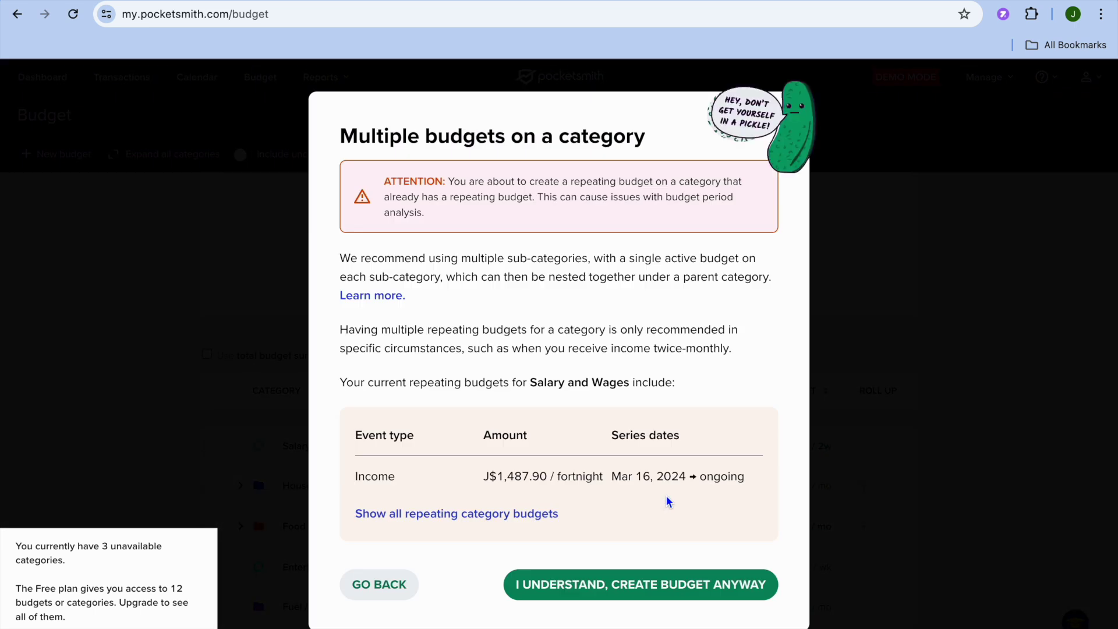
pyautogui.scroll(-2, 666, 495)
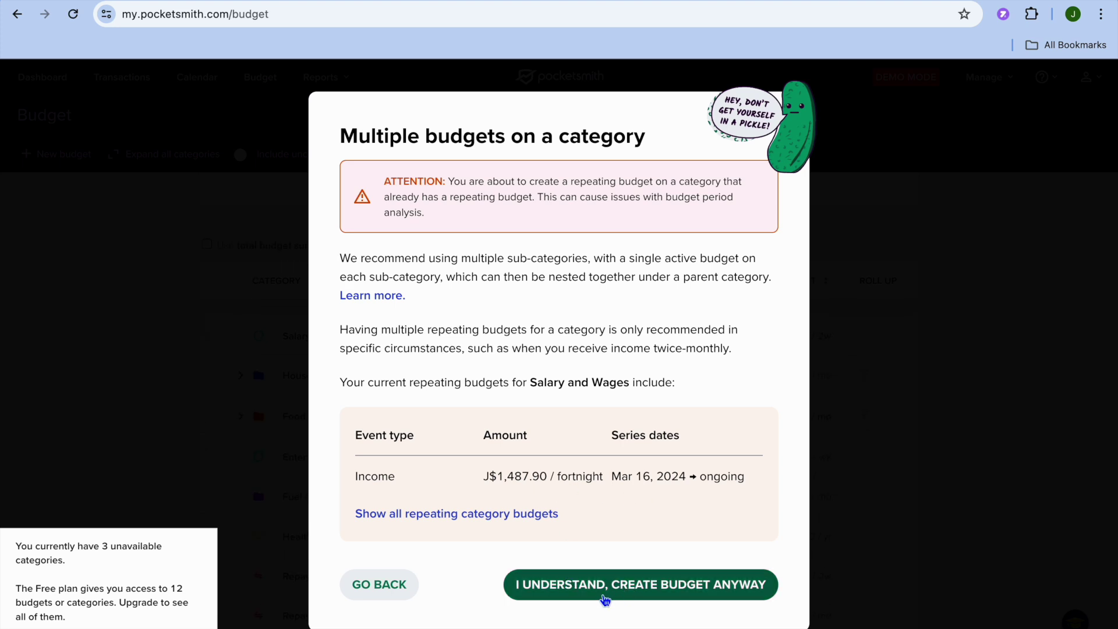
pyautogui.click(623, 600)
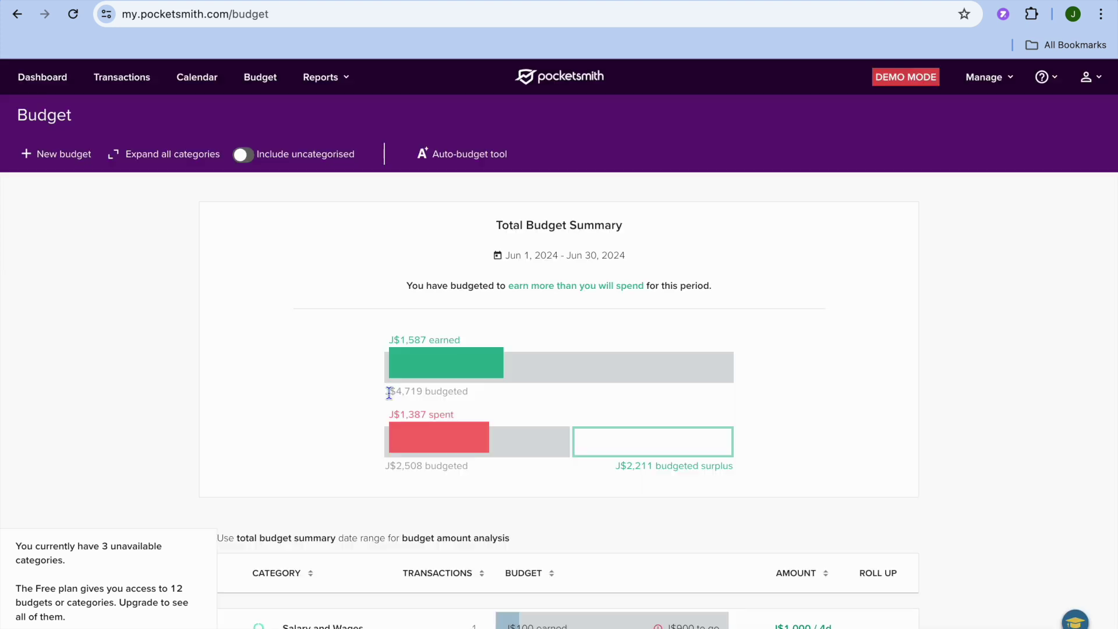
# Step: View the Household category's March–May spending trends and start a new budget for it
pyautogui.scroll(-4, 389, 393)
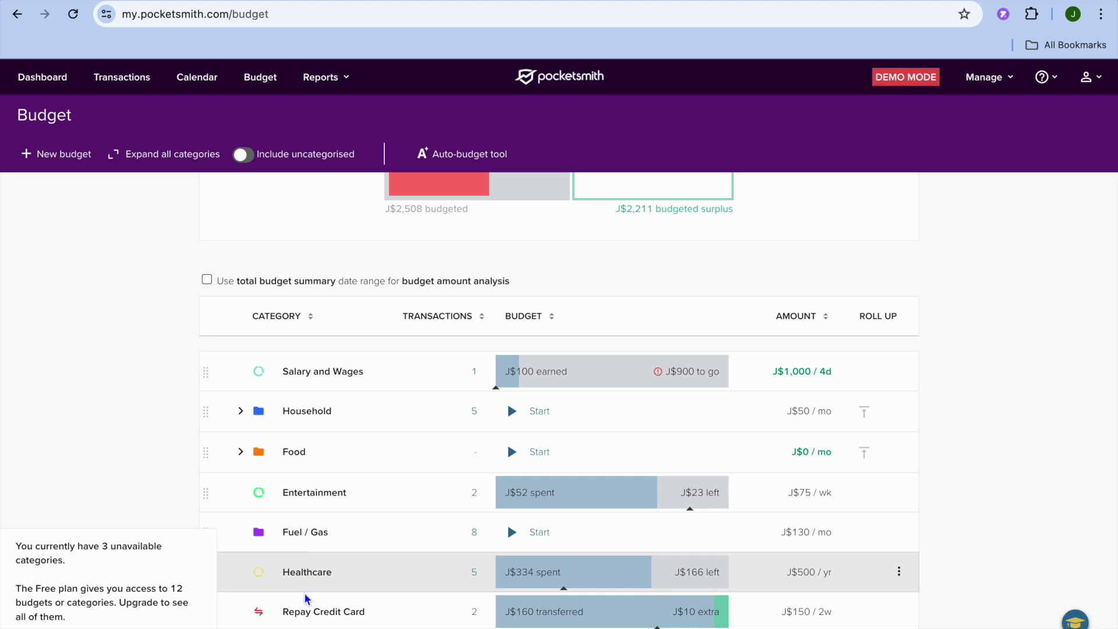
pyautogui.click(301, 415)
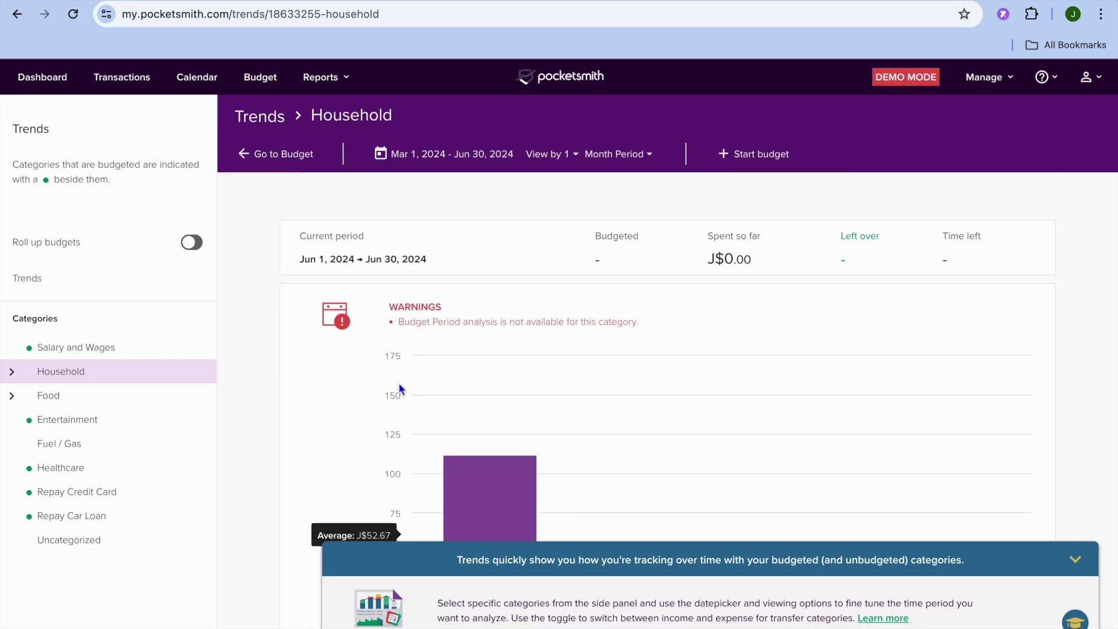
pyautogui.scroll(-2, 402, 389)
pyautogui.scroll(-1, 401, 389)
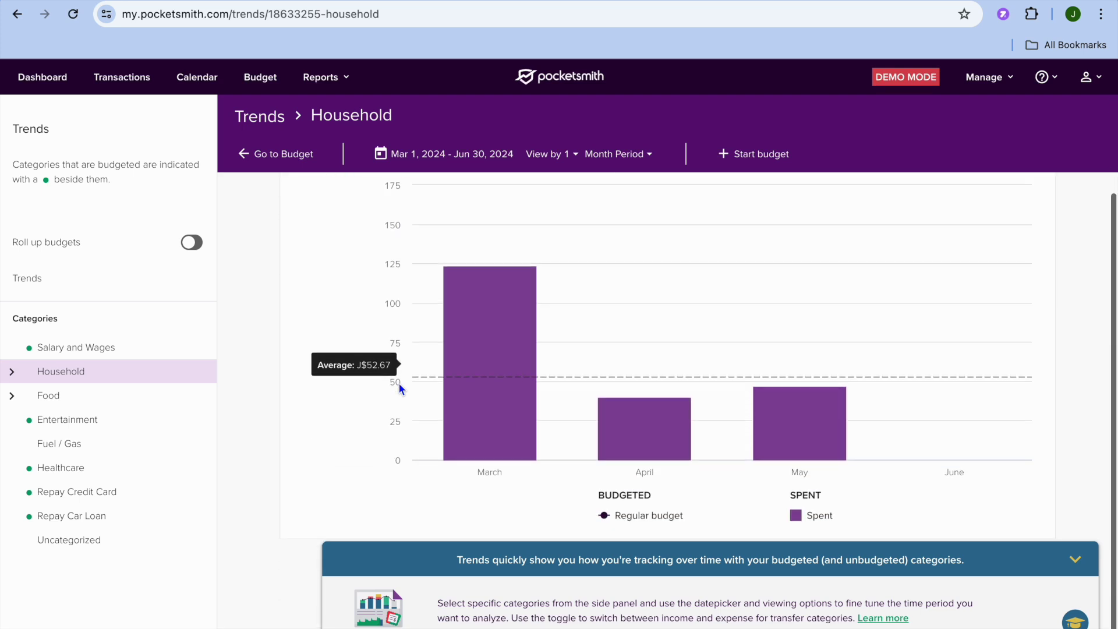
pyautogui.scroll(3, 594, 412)
pyautogui.click(734, 156)
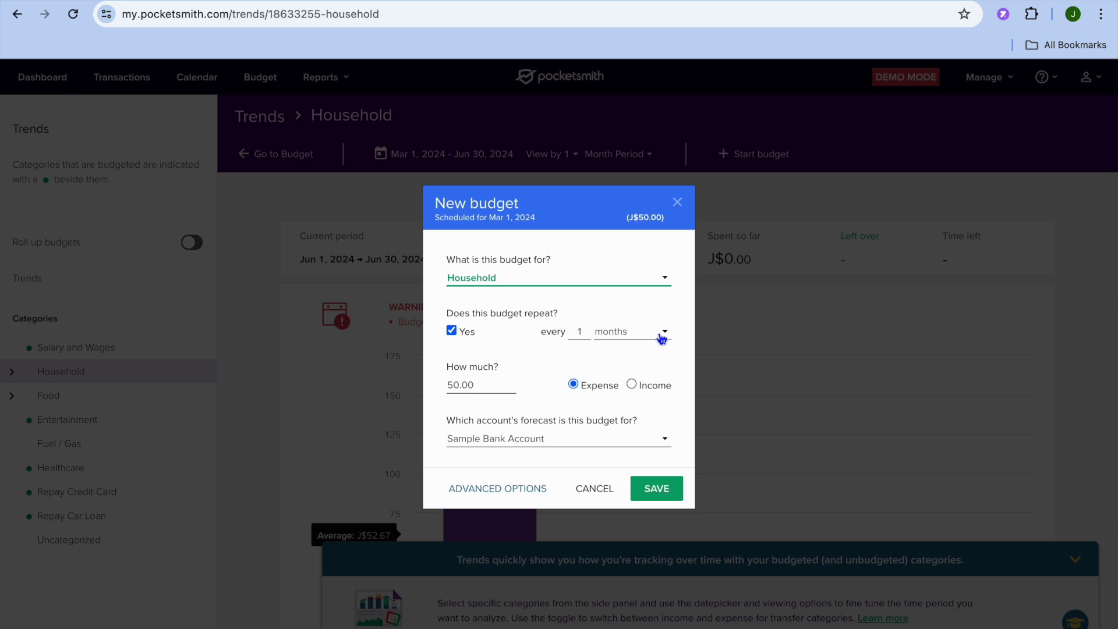
# Step: Save a Household expense budget of J$25.00 repeating every fortnight, then return to the budget overview
pyautogui.click(662, 335)
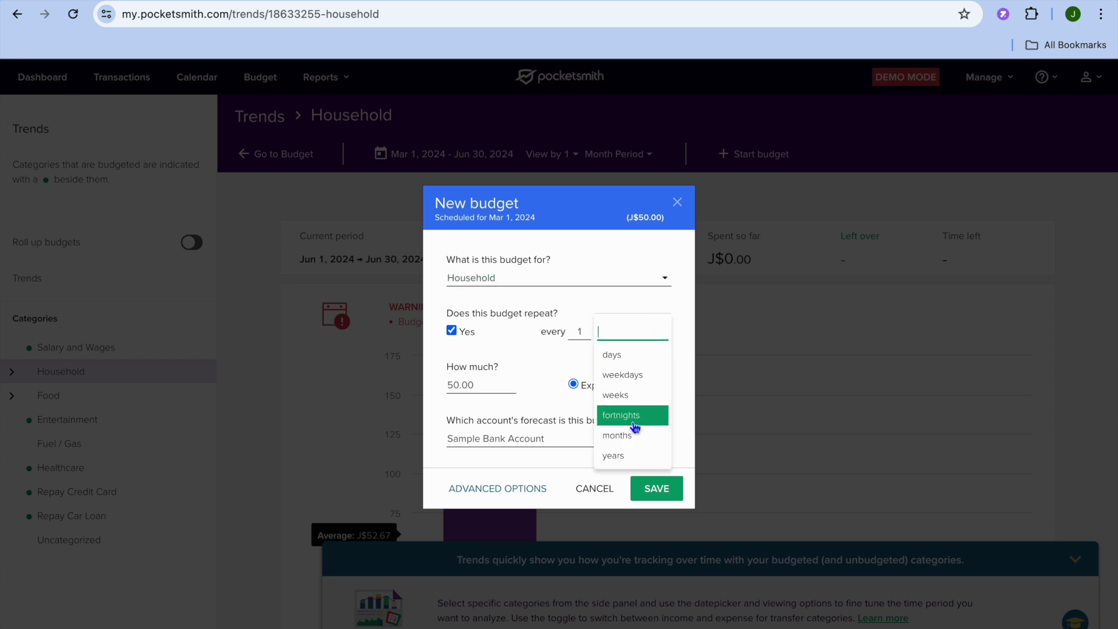
pyautogui.click(634, 415)
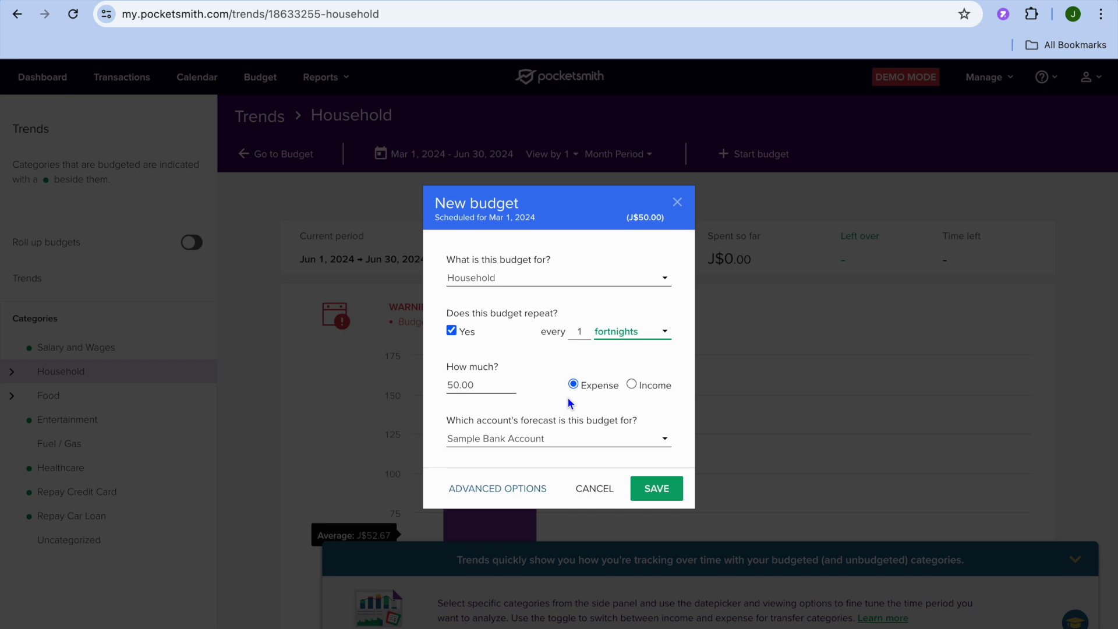
pyautogui.moveTo(456, 389); pyautogui.dragTo(445, 390)
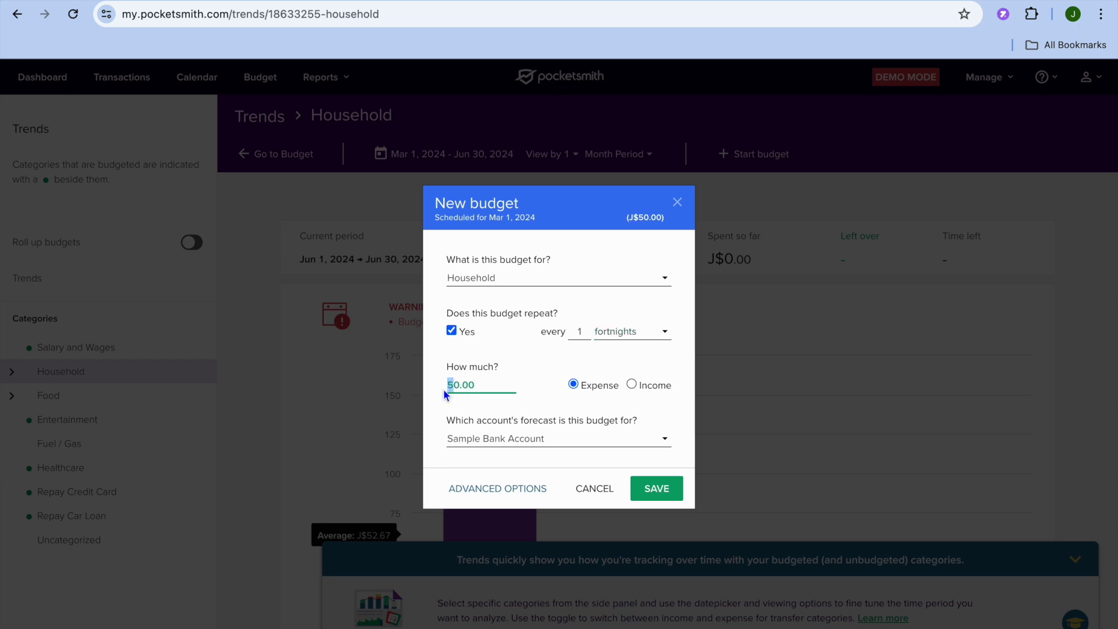
pyautogui.write('5')
pyautogui.press('BackSpace')
pyautogui.write('8')
pyautogui.click(667, 491)
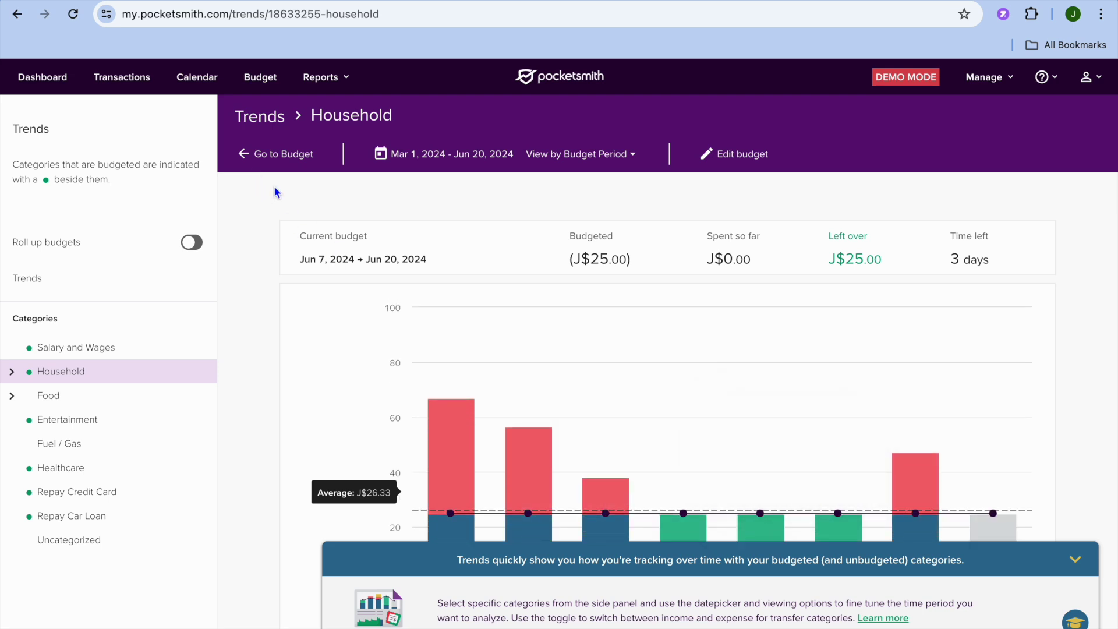
pyautogui.click(246, 155)
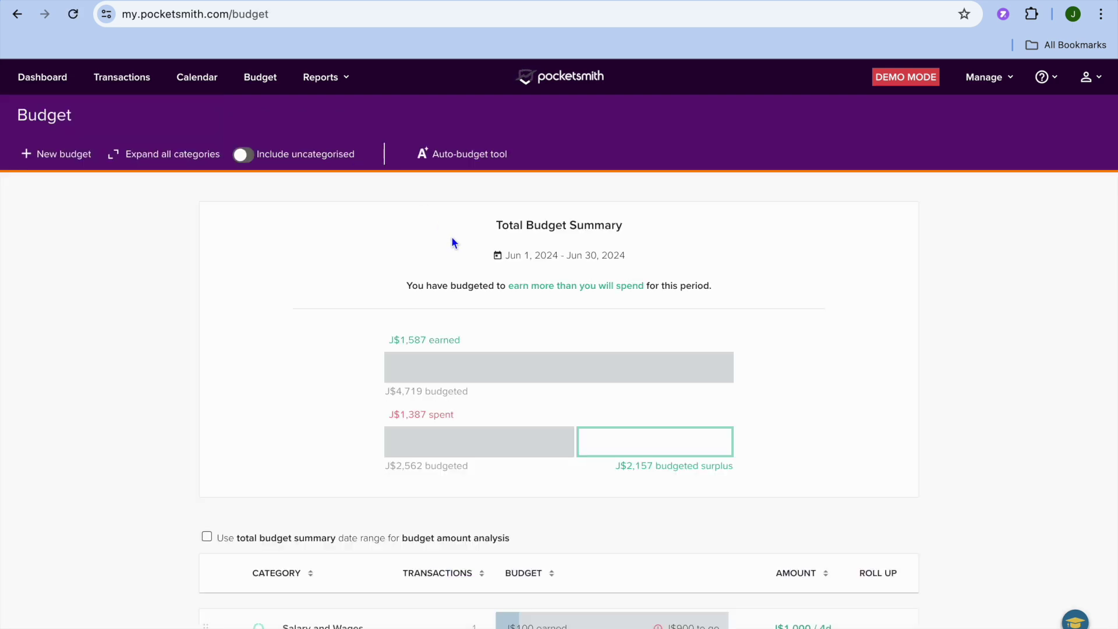
# Step: Review the Entertainment trends chart and its attached budgets, then go back to the budget overview
pyautogui.scroll(-5, 374, 315)
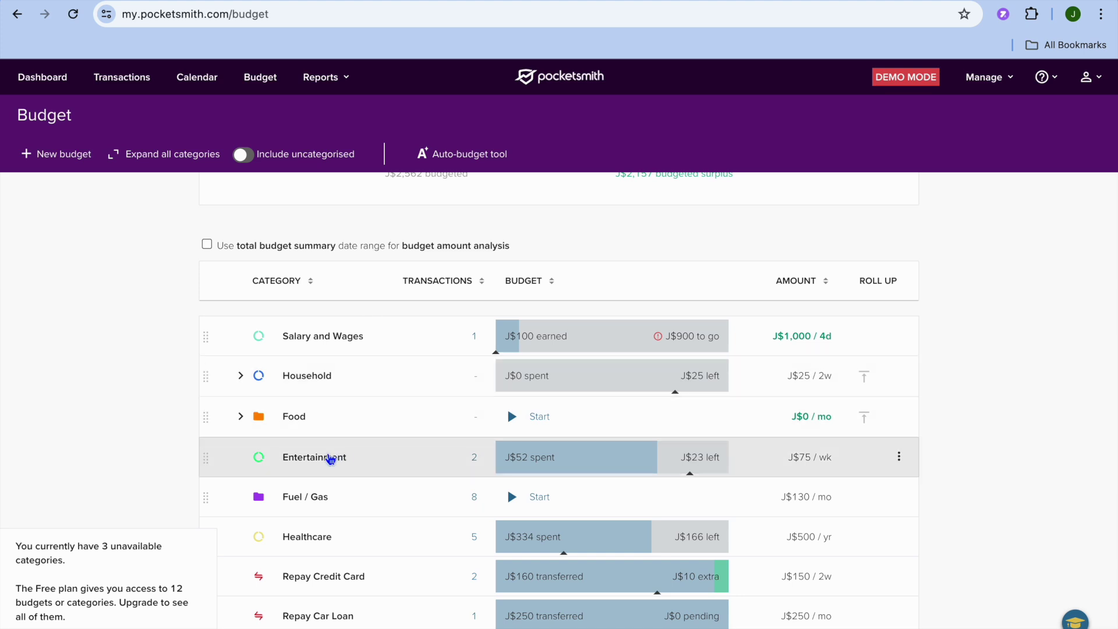
pyautogui.click(322, 463)
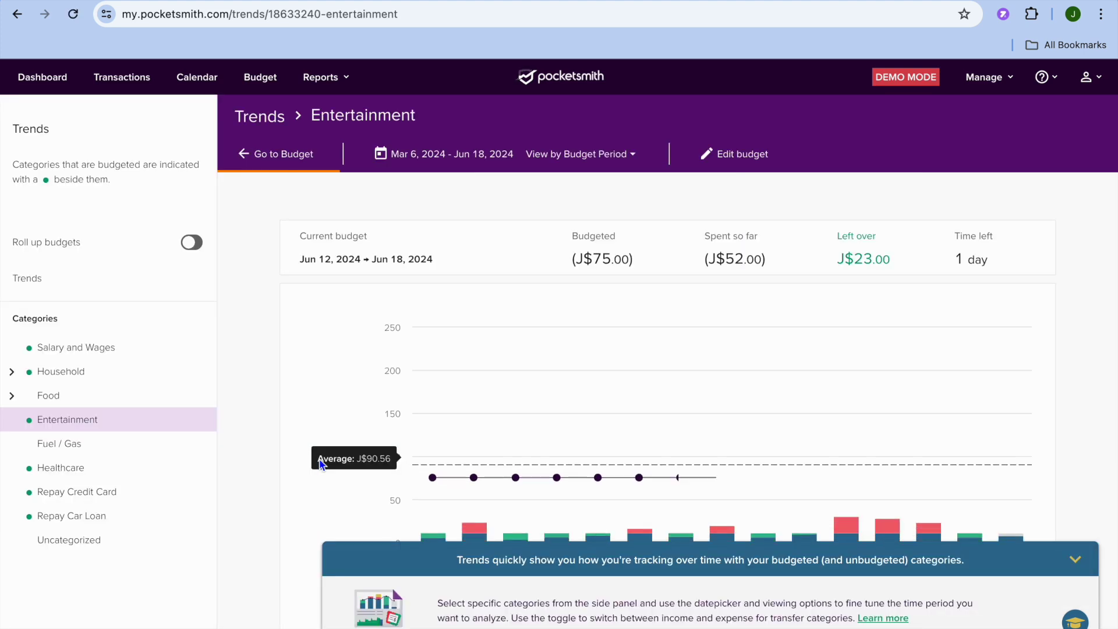
pyautogui.moveTo(599, 390)
pyautogui.scroll(-2, 599, 392)
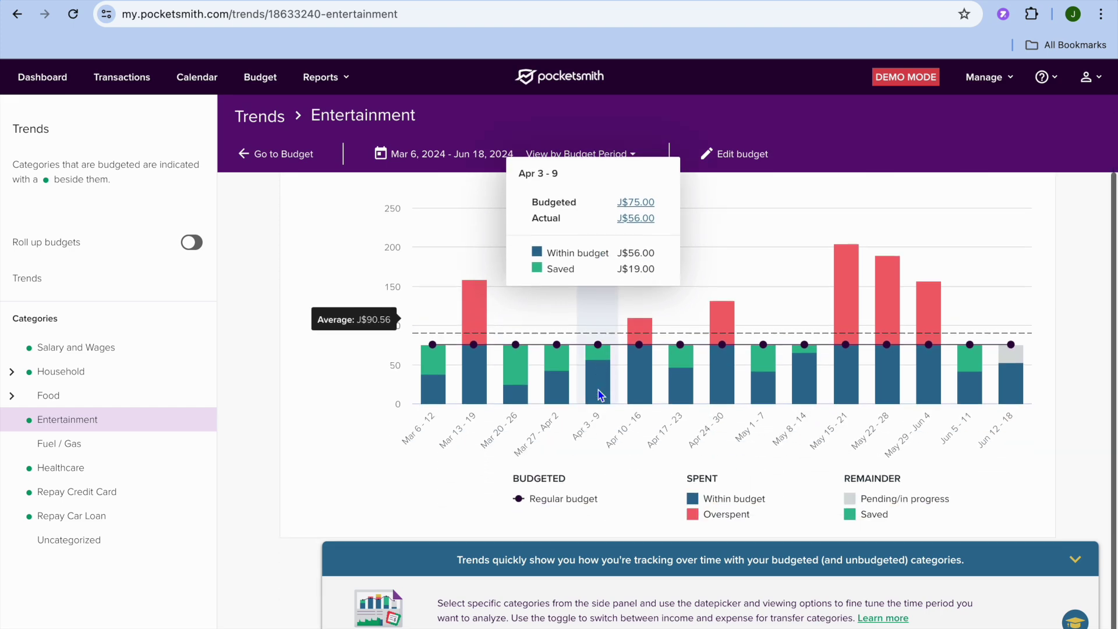
pyautogui.scroll(2, 766, 235)
pyautogui.click(753, 158)
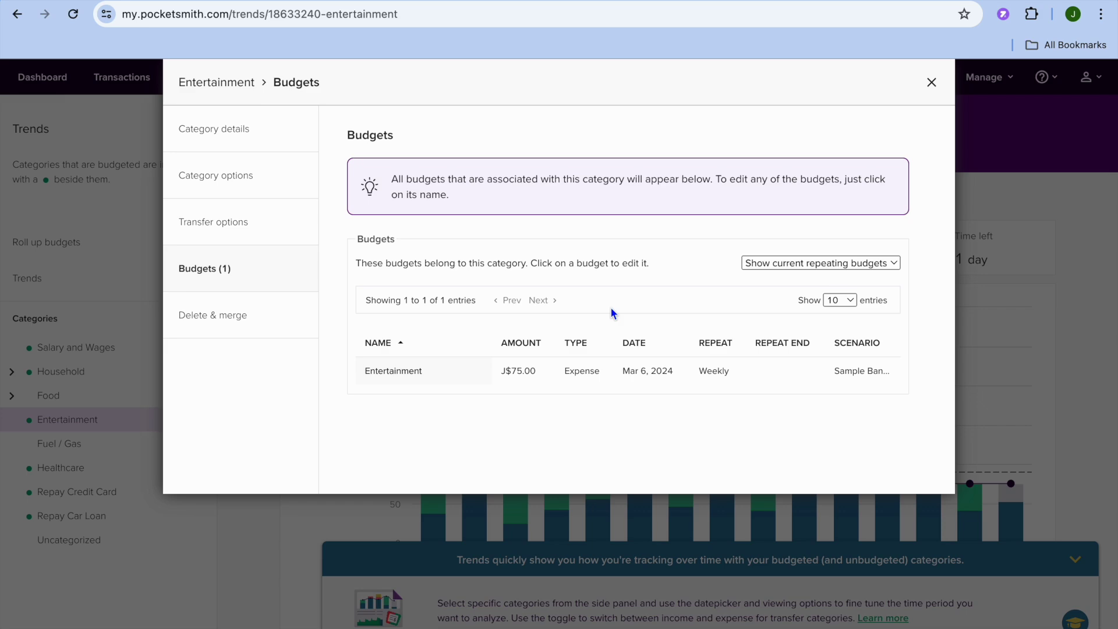
pyautogui.click(931, 82)
pyautogui.click(259, 154)
# Step: Check the Healthcare category's trends chart and return to the budget overview
pyautogui.scroll(-5, 323, 396)
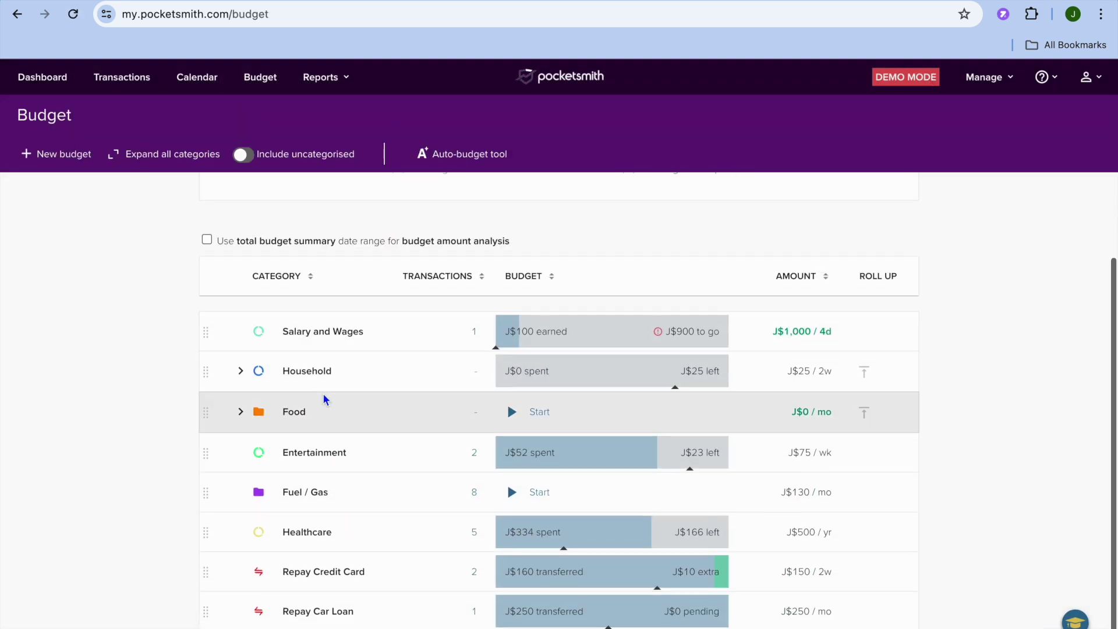
pyautogui.click(315, 542)
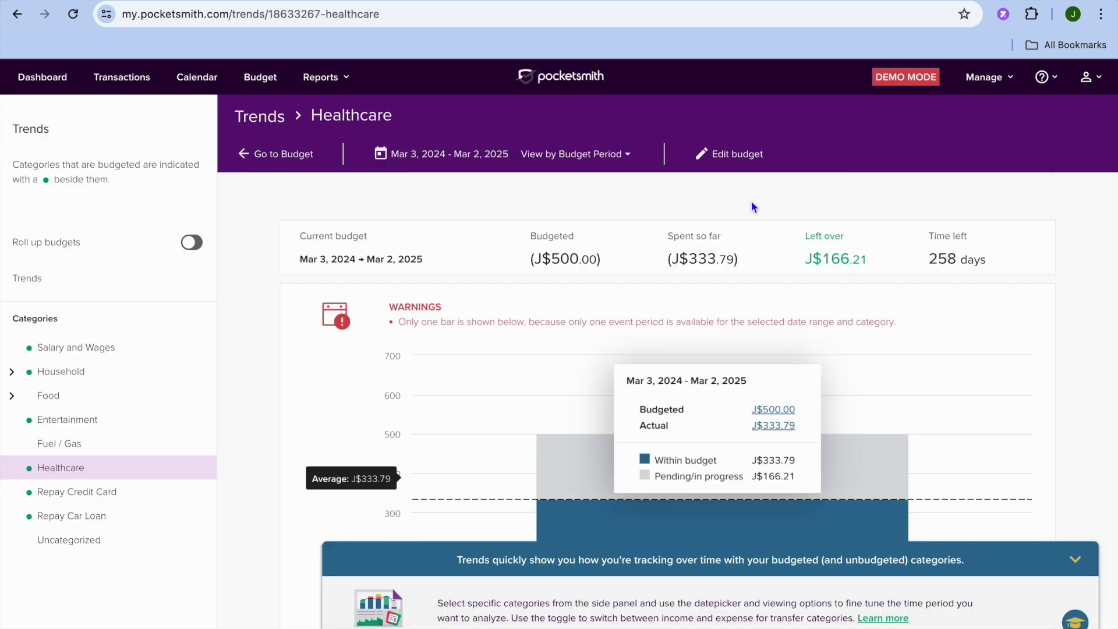
pyautogui.click(249, 155)
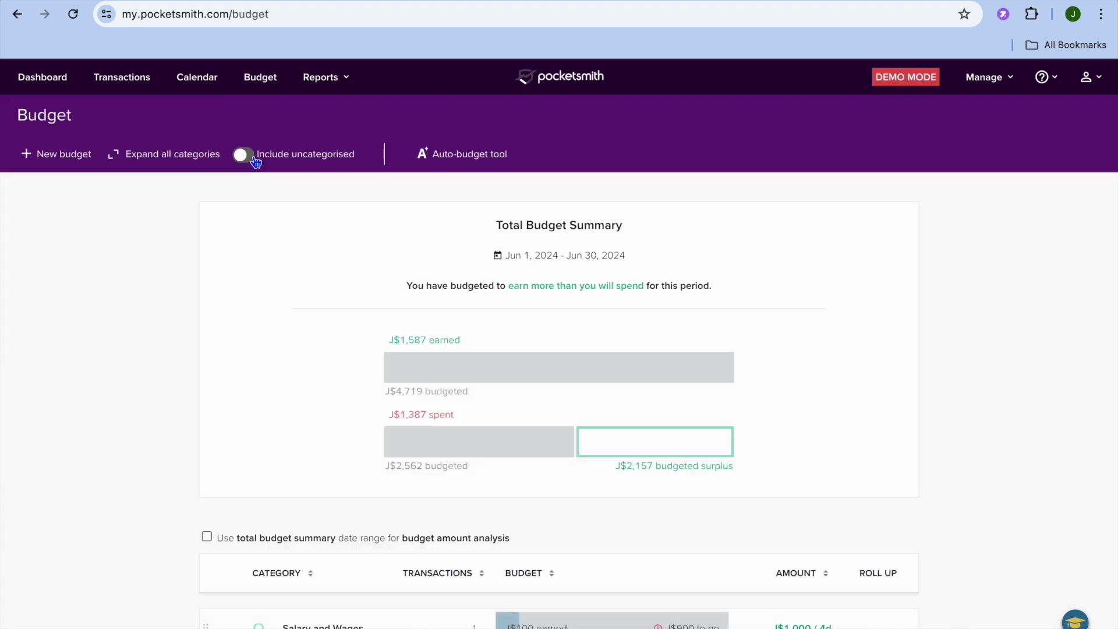
# Step: Look over the Income & Expense statement report
pyautogui.click(336, 81)
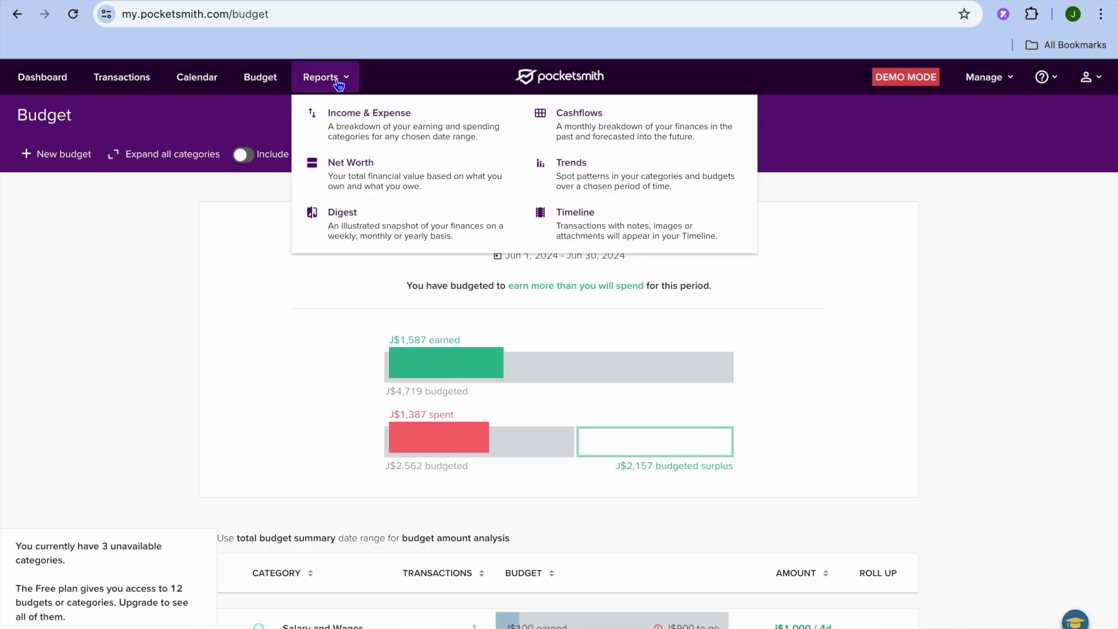
pyautogui.click(341, 128)
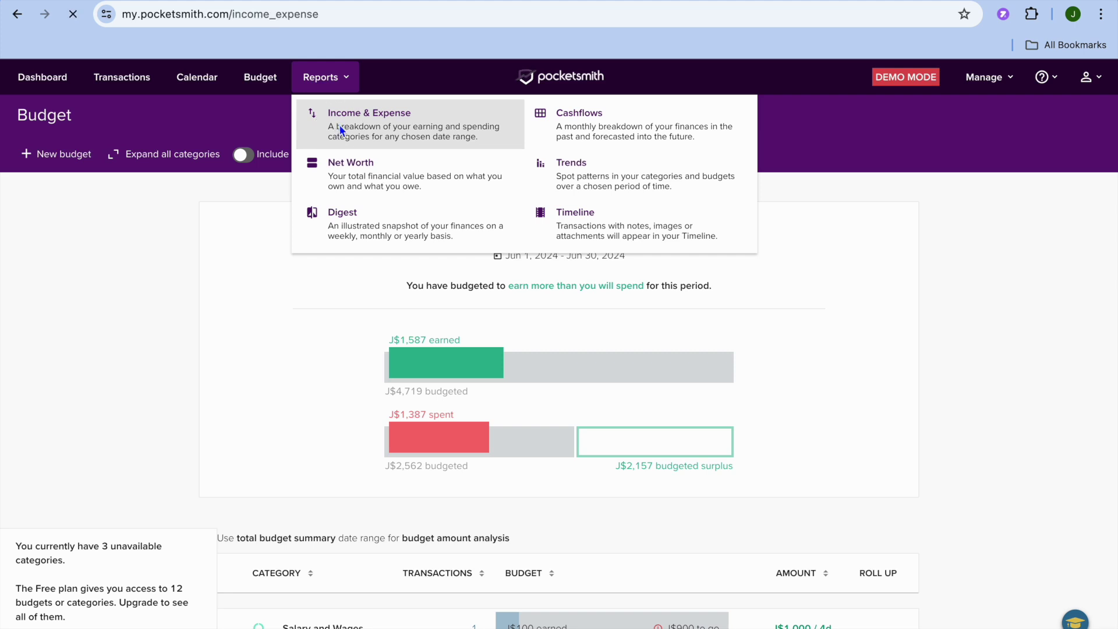
pyautogui.scroll(-3, 432, 357)
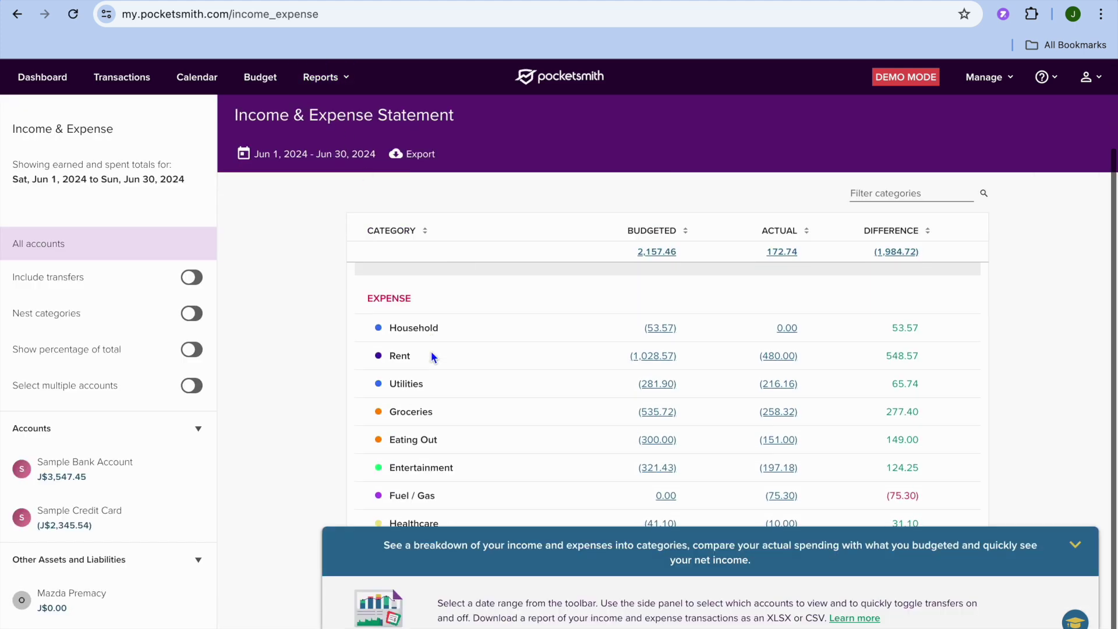
pyautogui.scroll(1, 431, 357)
# Step: View the Net Worth report's What I own and What I owe cards, then start adding an asset
pyautogui.click(346, 82)
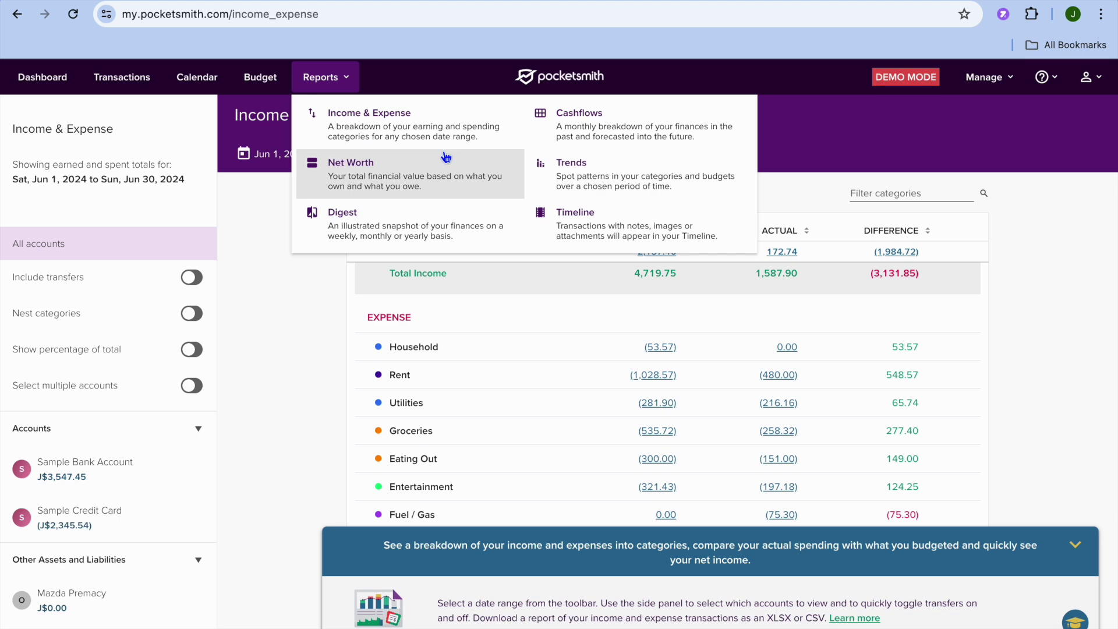
pyautogui.click(437, 183)
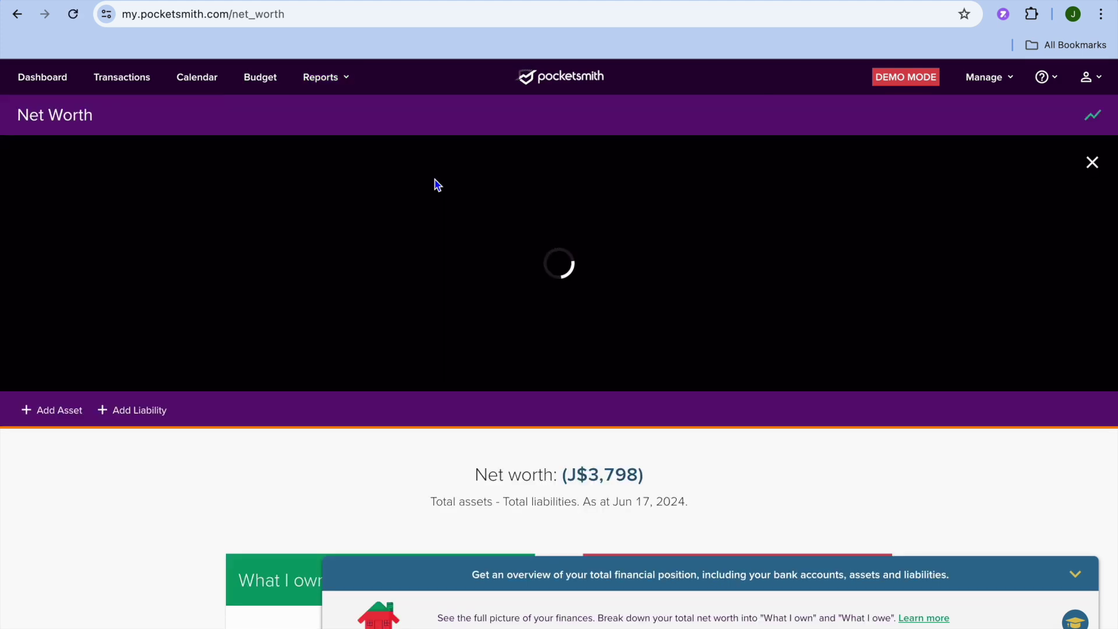
pyautogui.scroll(-3, 414, 385)
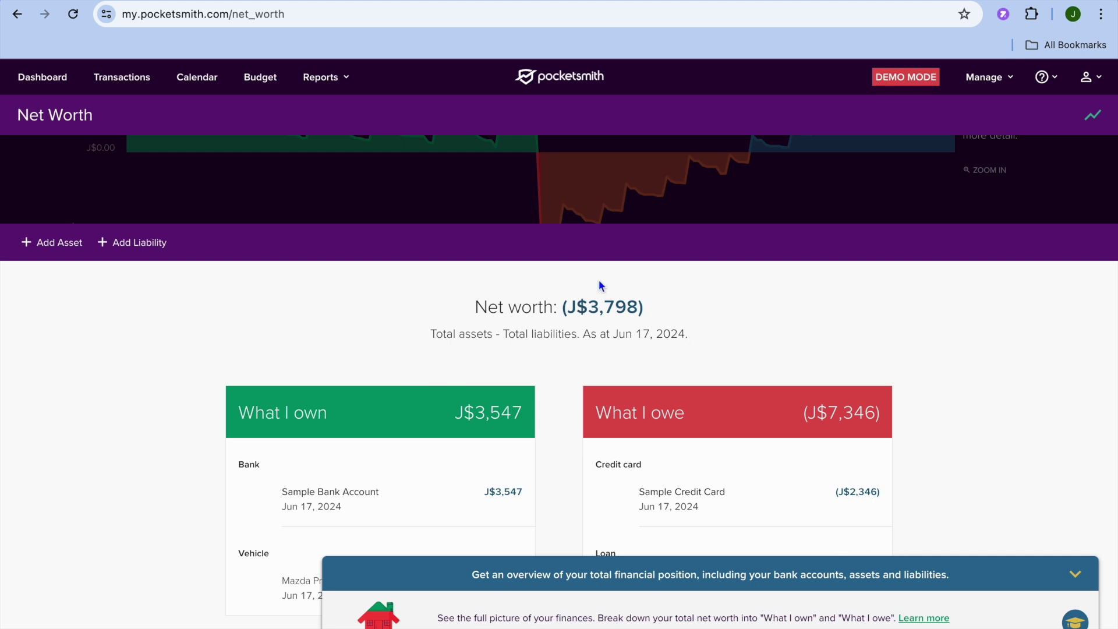
pyautogui.click(342, 79)
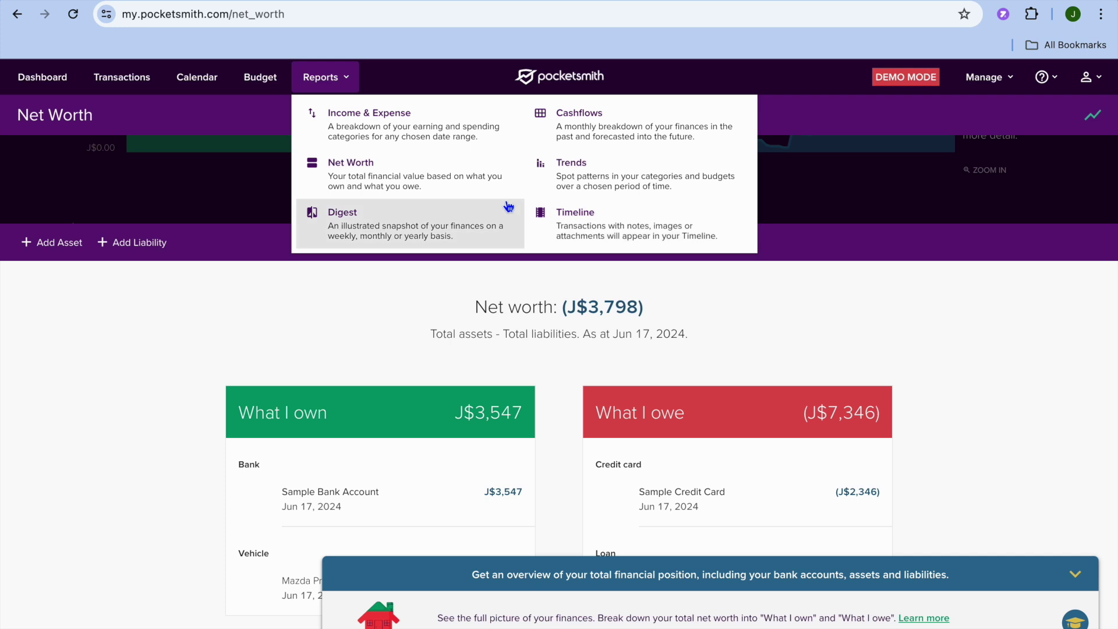
pyautogui.click(987, 403)
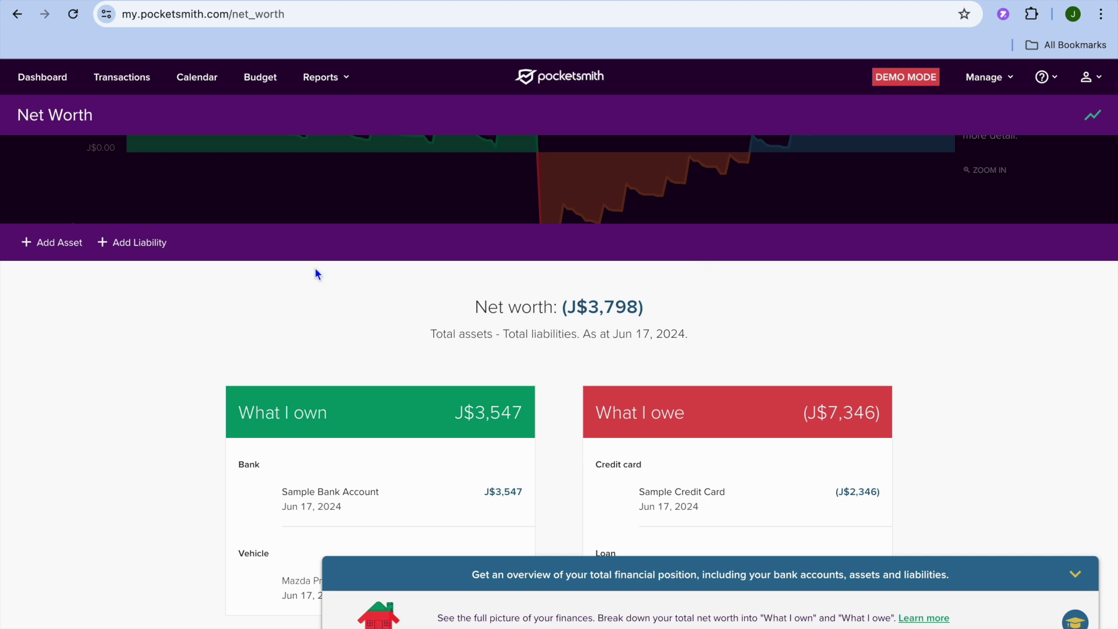
pyautogui.click(51, 246)
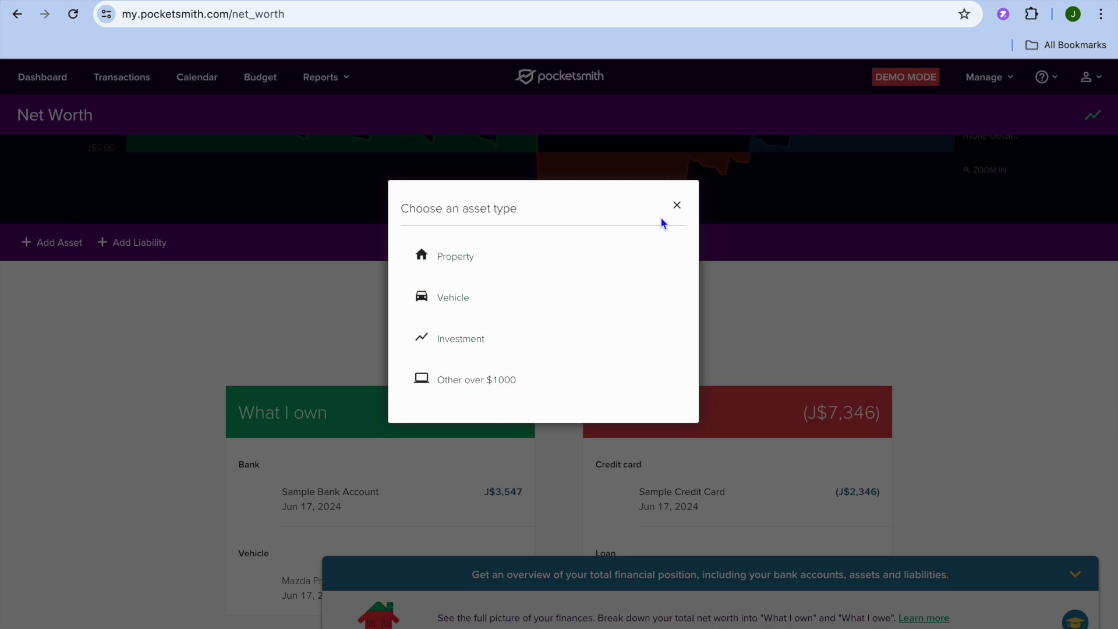
# Step: Dismiss the asset type chooser and switch to the PocketSmith plans and pricing page
pyautogui.click(676, 207)
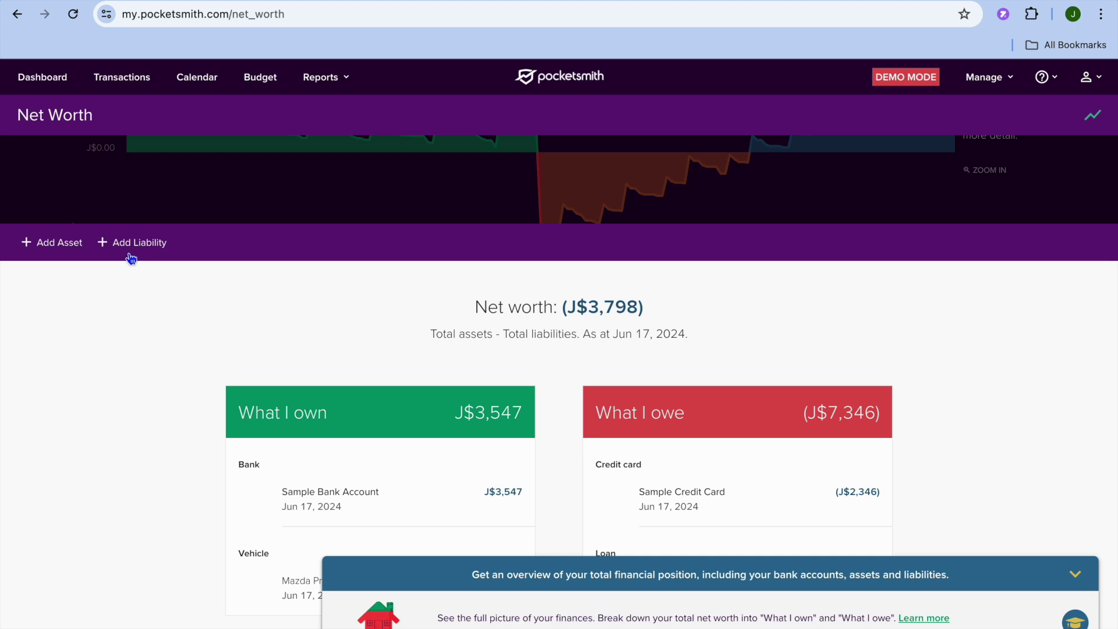
pyautogui.hotkey('ctrl', 'Tab')
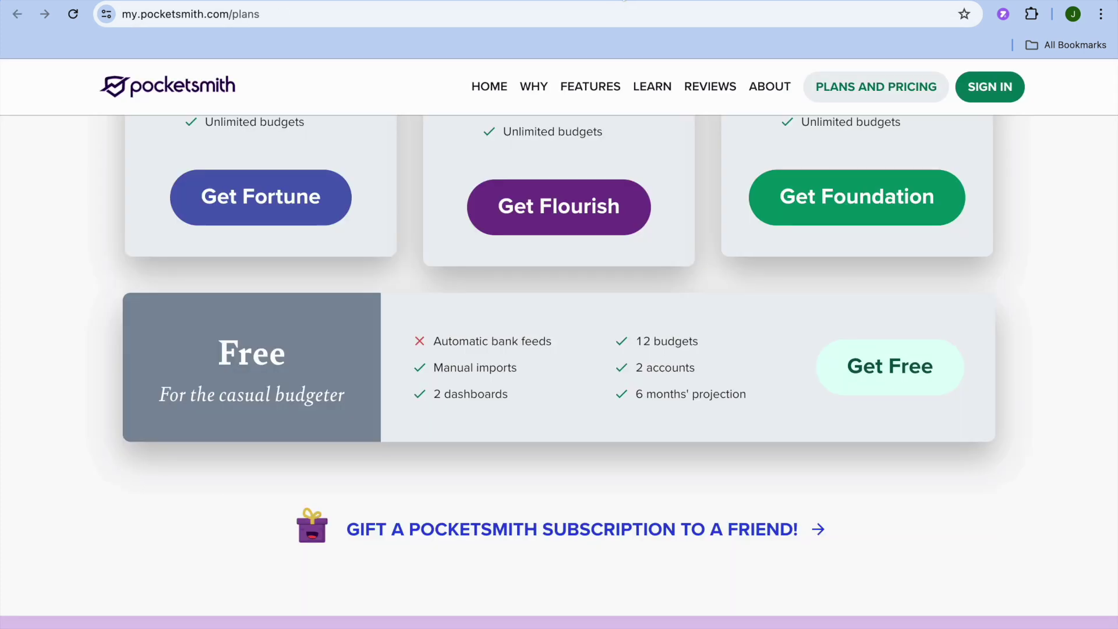